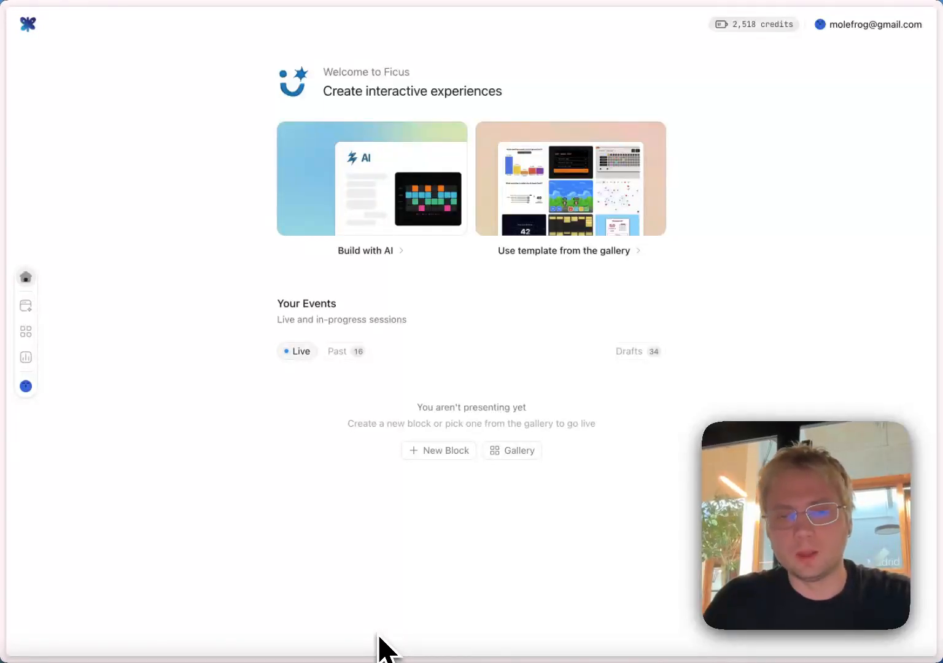
- Build an AI widget from a prompt for an audience mood check with five tappable emoji faces that float up with usernames in real time
{"action": "left_click", "coordinate": [391, 209]}
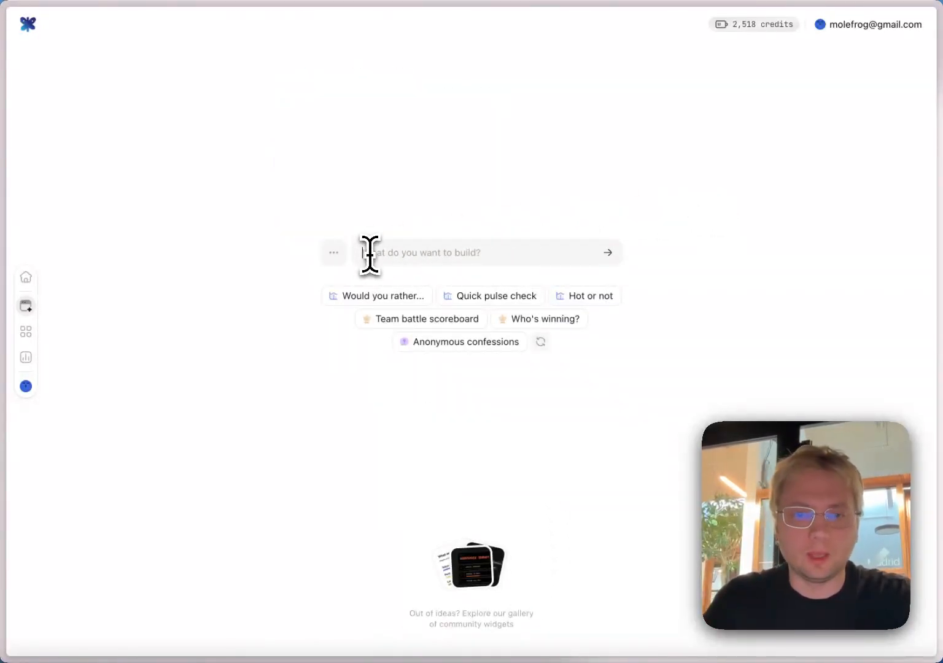
{"action": "type", "text": "Audience mood check. Show five emoji faces in a row from very sad to very happy. When someone taps an emoji, it floats up on the screen with their username next to it. Everyone can see all the emojis appearing in real time, including their own ones."}
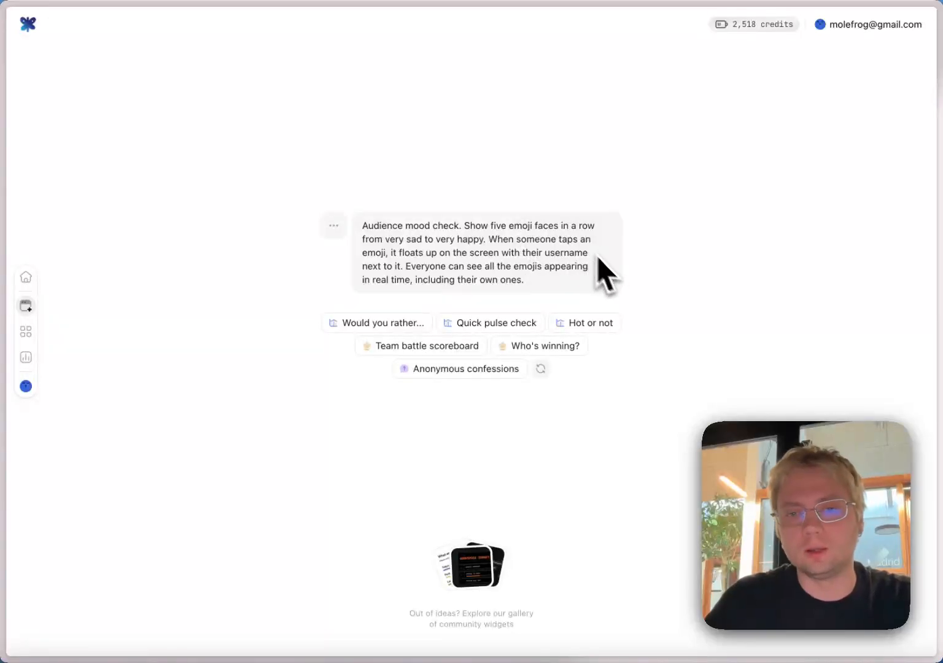
{"action": "left_click", "coordinate": [607, 281]}
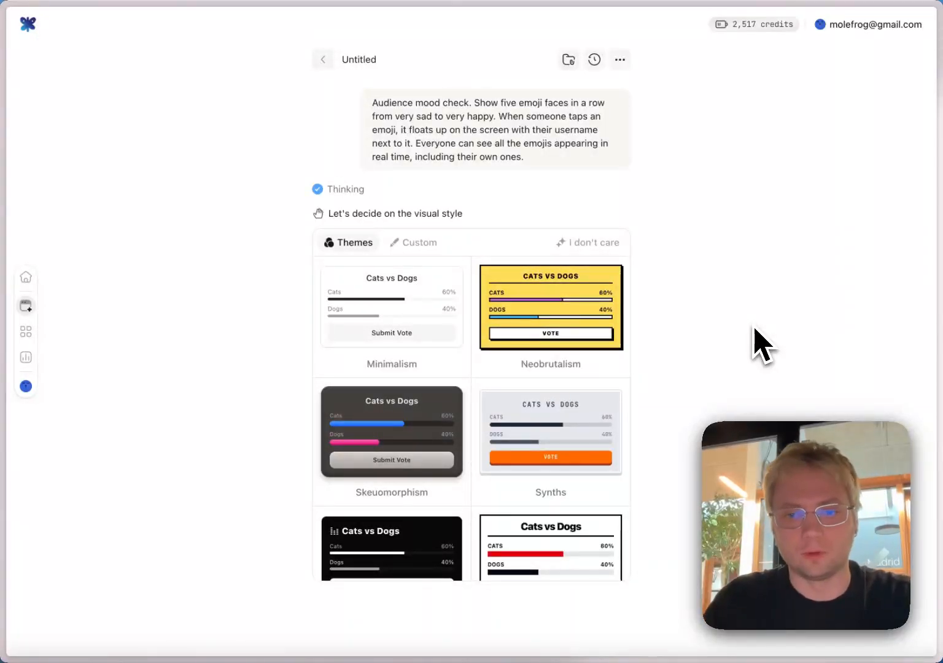
- Review the theme, custom and automatic visual style options and choose the Neobrutalism theme
{"action": "scroll", "coordinate": [507, 432], "scroll_direction": "down", "scroll_amount": 5}
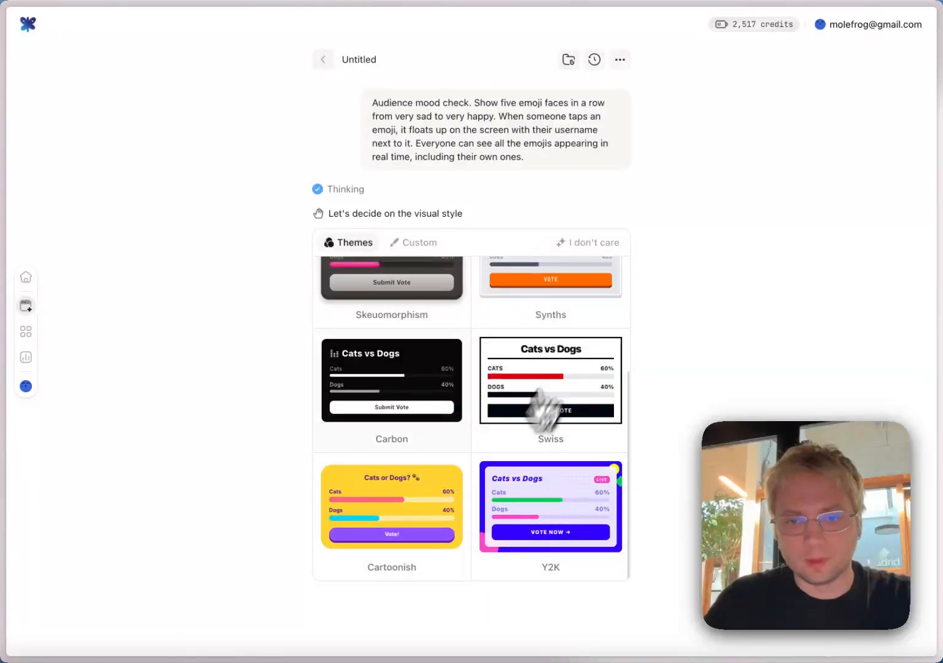
{"action": "scroll", "coordinate": [515, 409], "scroll_direction": "up", "scroll_amount": 5}
{"action": "left_click", "coordinate": [418, 243]}
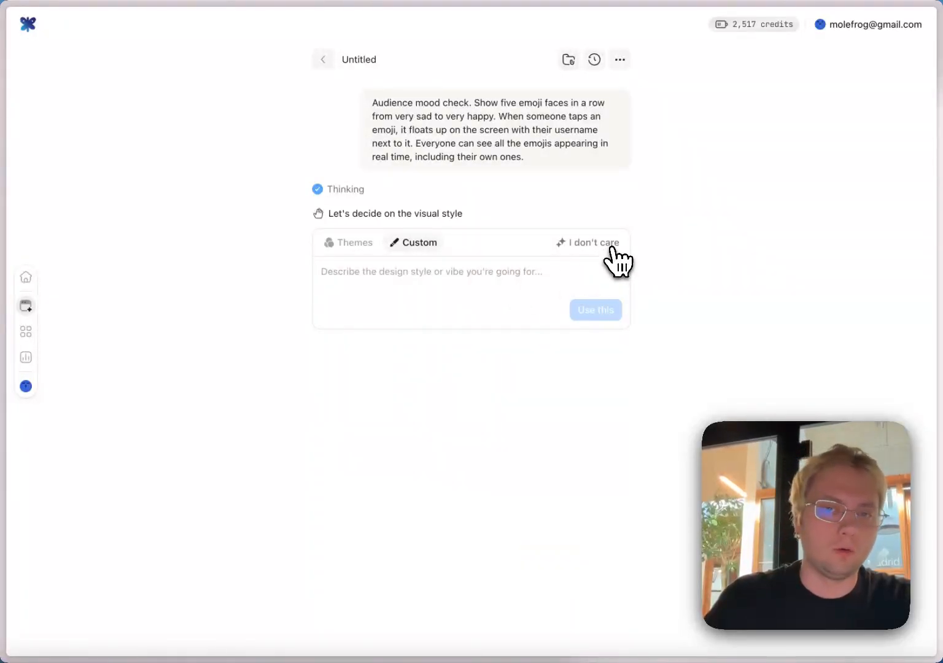
{"action": "left_click", "coordinate": [612, 249]}
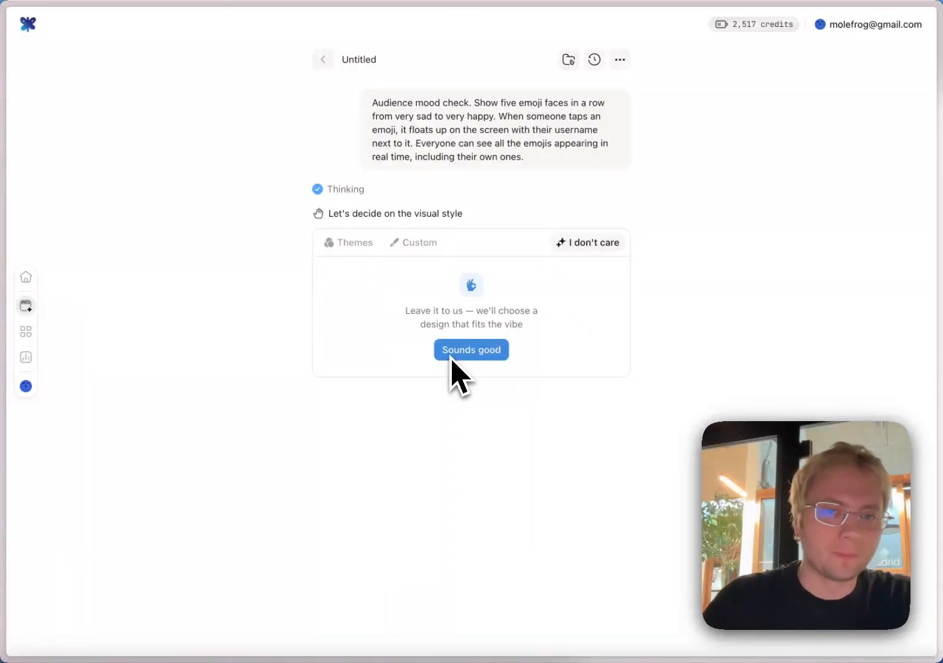
{"action": "left_click", "coordinate": [354, 243]}
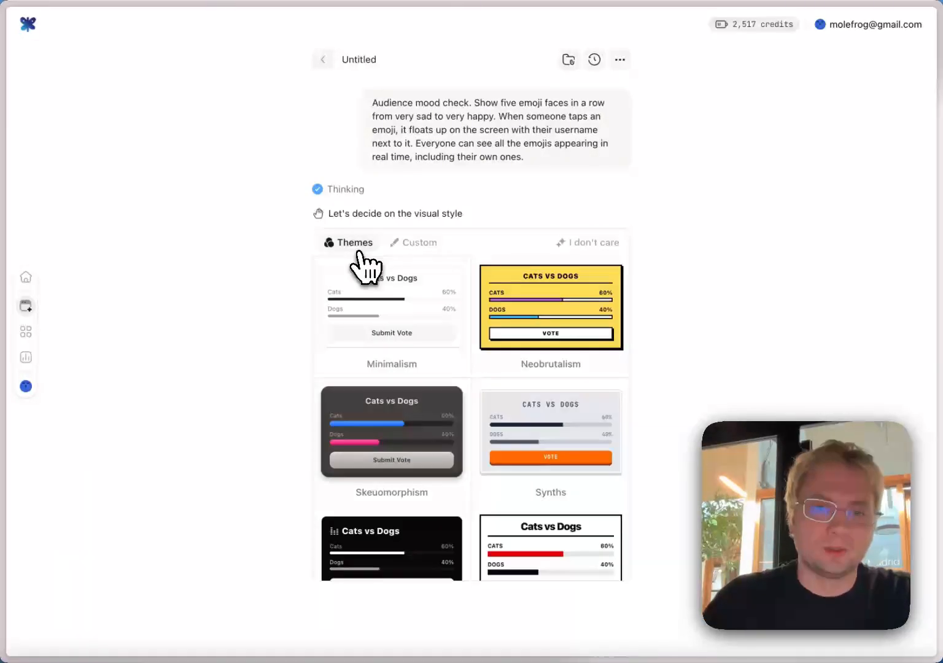
{"action": "left_click", "coordinate": [569, 305]}
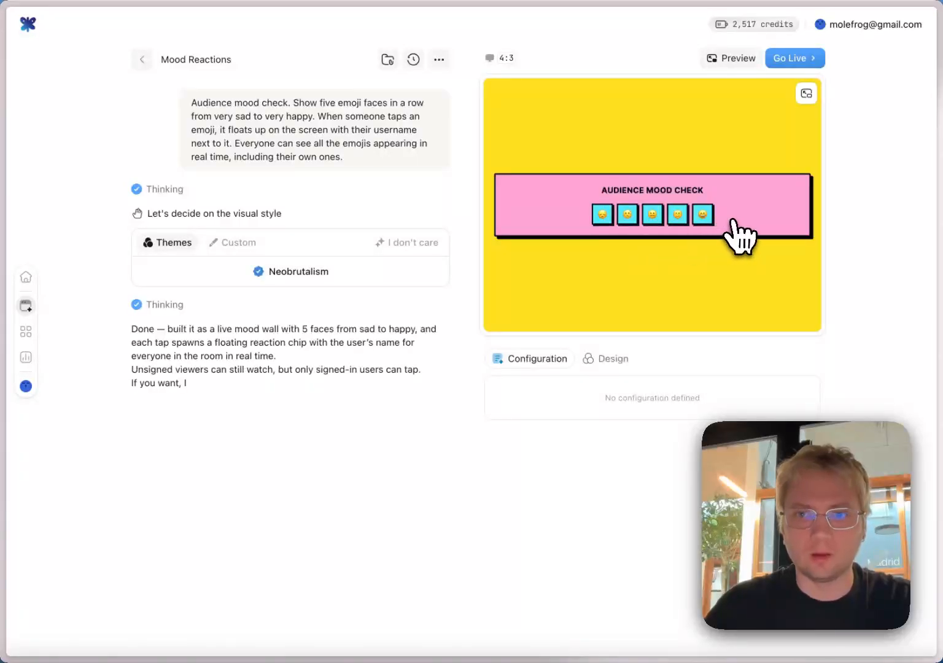
- Preview the widget in the Host & Guest view and react with the happiest face as both host and participant
{"action": "left_click", "coordinate": [729, 61]}
{"action": "left_click", "coordinate": [335, 57]}
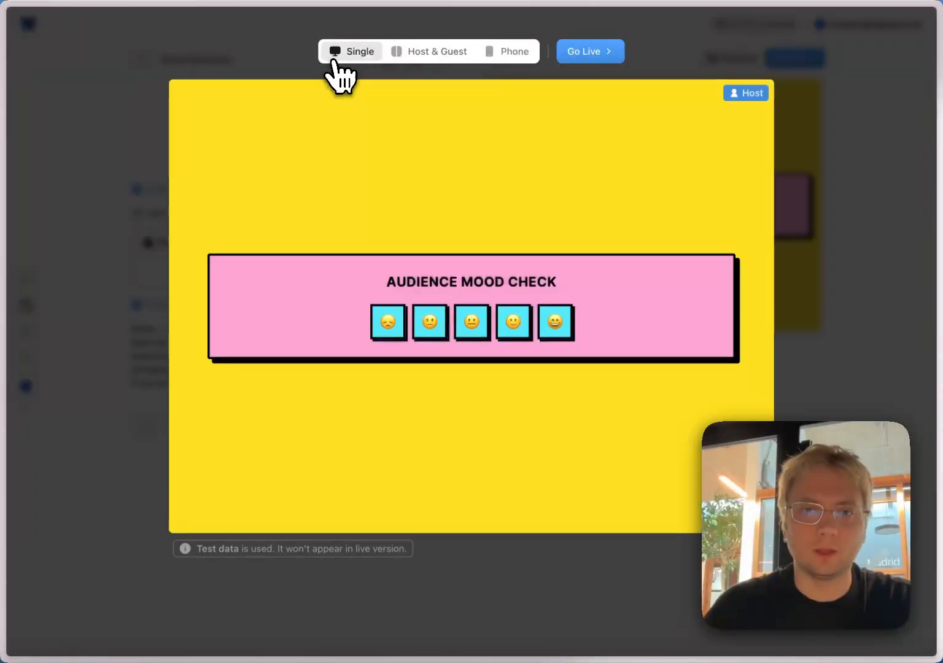
{"action": "left_click", "coordinate": [457, 55]}
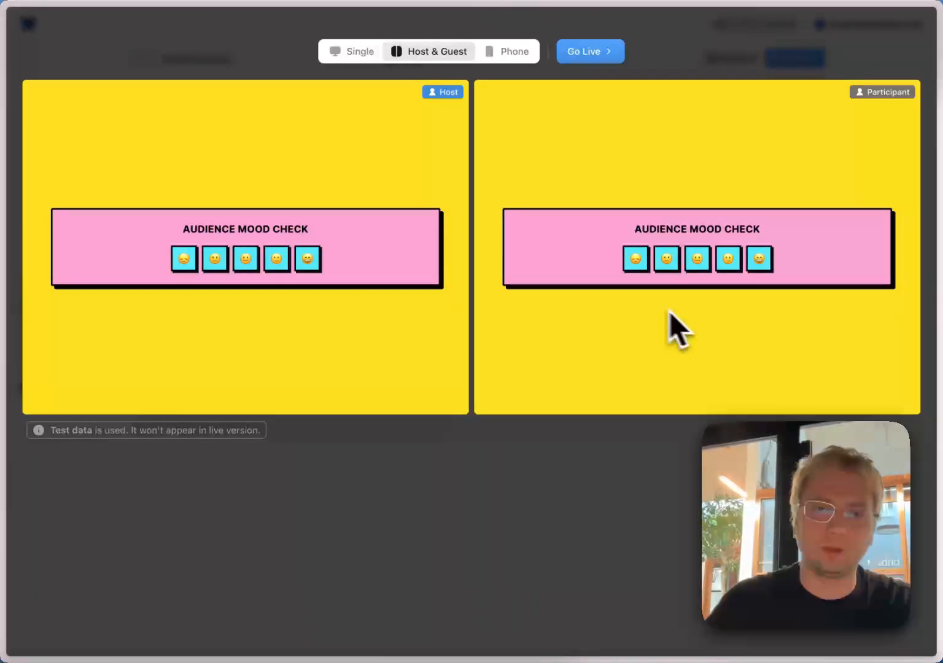
{"action": "left_click", "coordinate": [308, 263]}
{"action": "left_click", "coordinate": [308, 263]}
{"action": "left_click", "coordinate": [755, 264]}
{"action": "left_click", "coordinate": [754, 264]}
{"action": "left_click", "coordinate": [754, 264]}
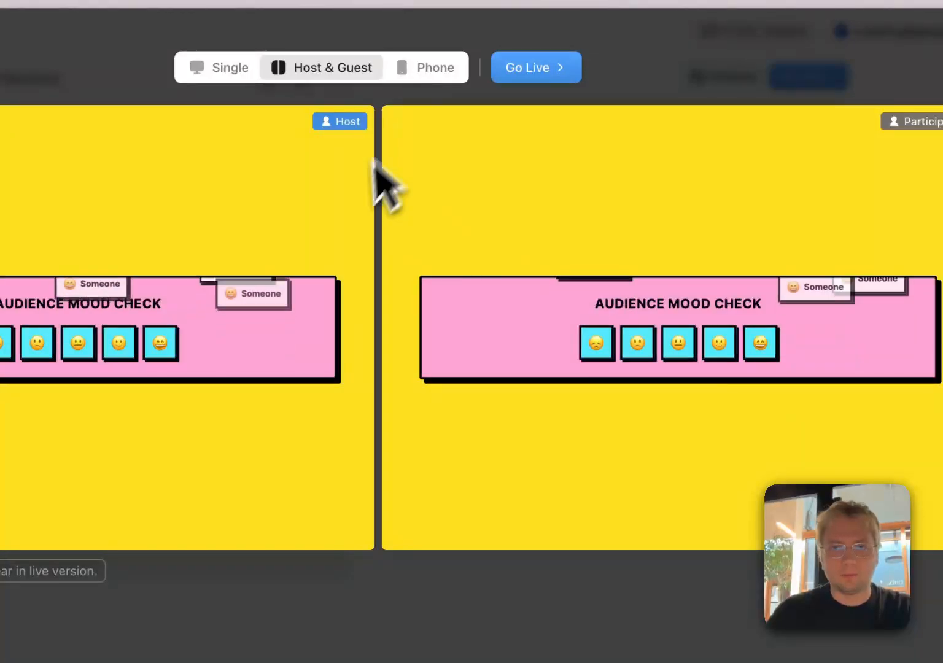
- Test the neutral and slightly happy faces in the Phone preview and close the preview
{"action": "left_click", "coordinate": [448, 72]}
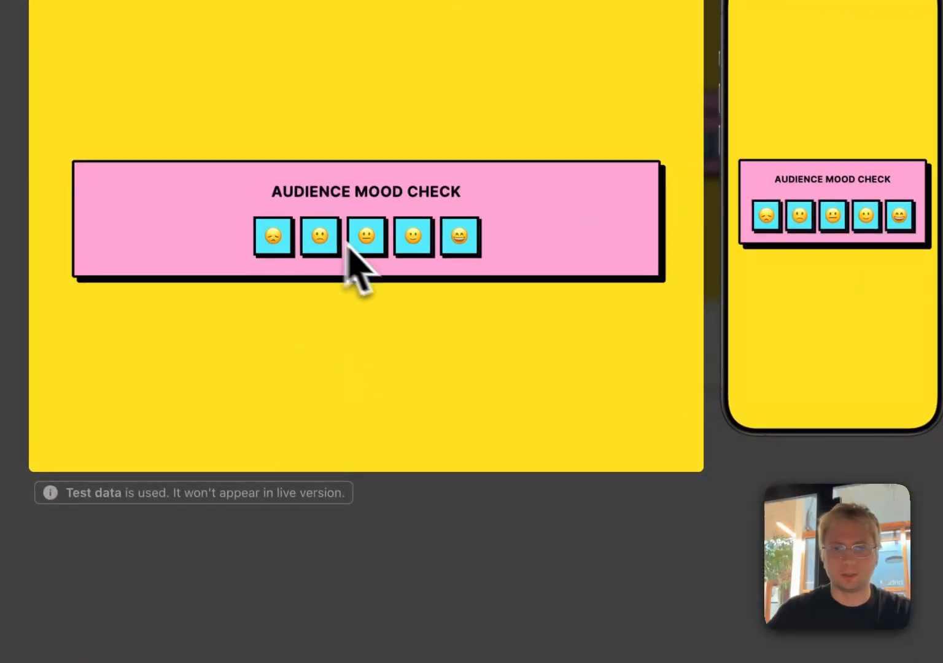
{"action": "left_click", "coordinate": [835, 221]}
{"action": "left_click", "coordinate": [835, 221]}
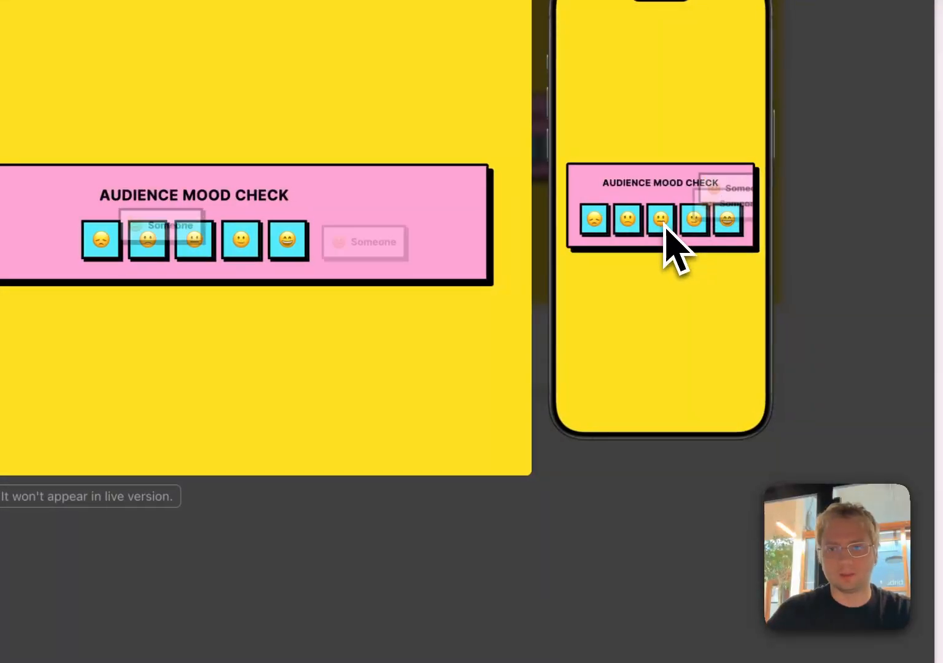
{"action": "left_click", "coordinate": [699, 227]}
{"action": "left_click", "coordinate": [699, 227]}
{"action": "left_click", "coordinate": [699, 227]}
{"action": "left_click", "coordinate": [748, 505]}
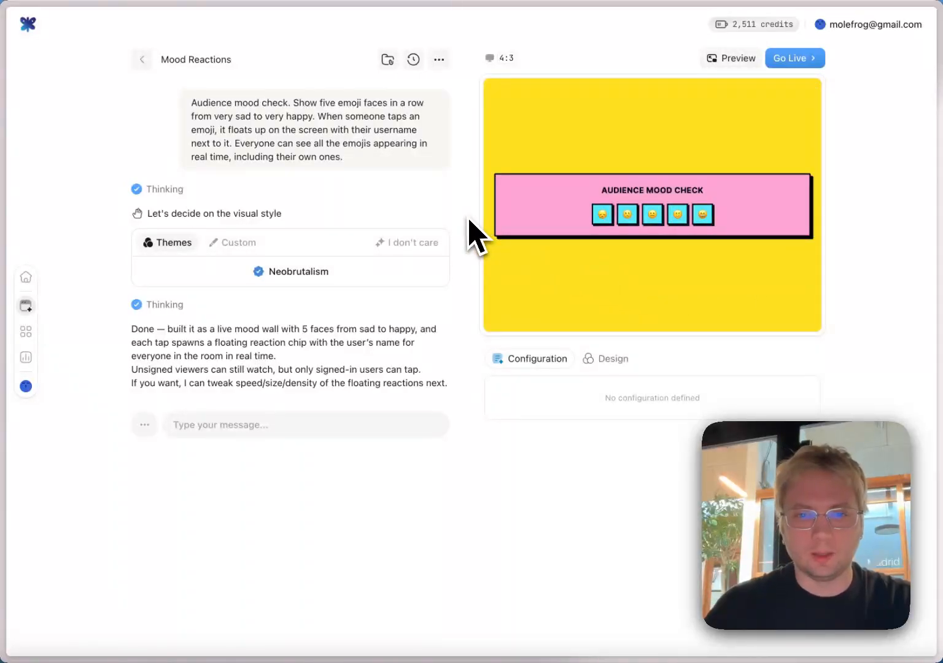
- Upload crying.png, good.png, happy.png, neutral.png and sad.png from Finder's emotions folder to the widget's assets
{"action": "left_click", "coordinate": [388, 59]}
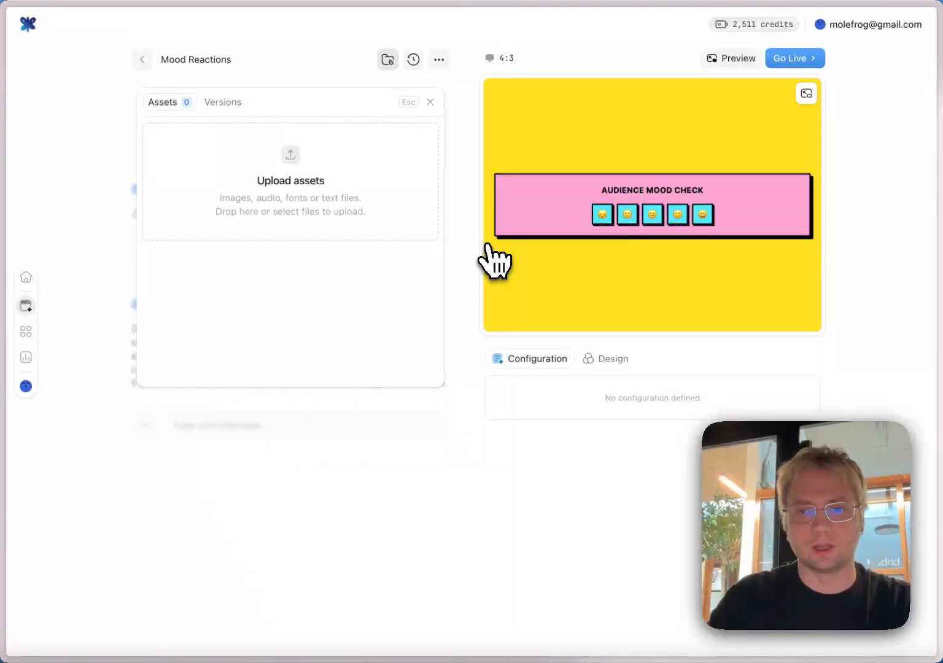
{"action": "key", "text": "super+Tab"}
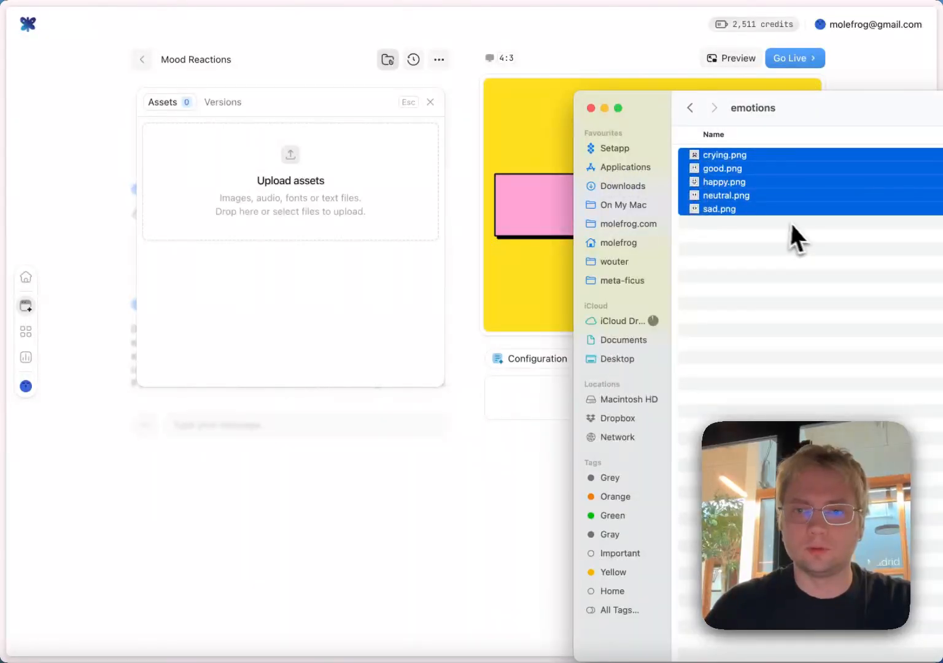
{"action": "left_click_drag", "start_coordinate": [764, 214], "coordinate": [337, 212]}
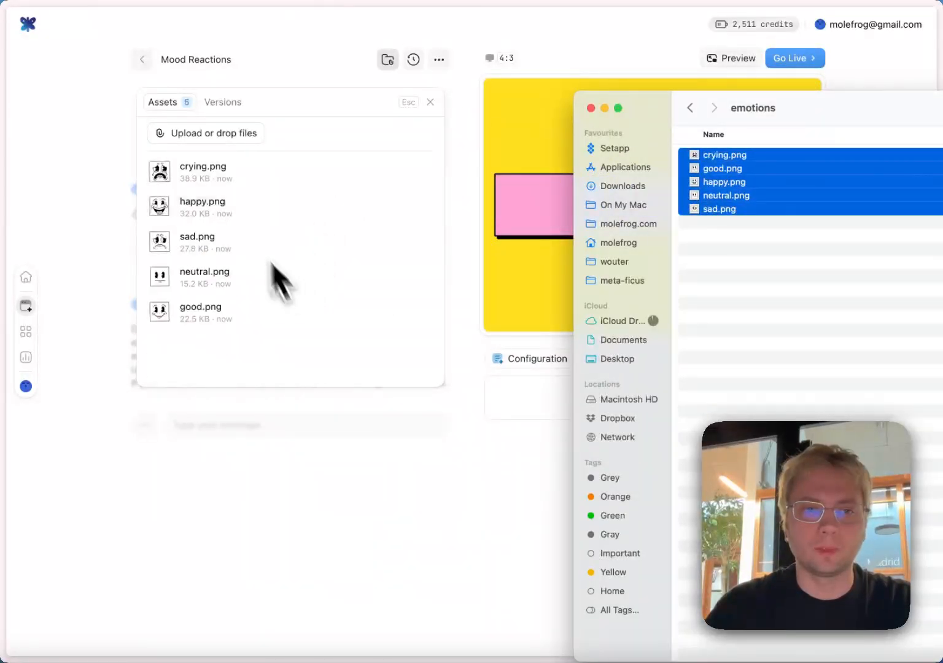
{"action": "left_click", "coordinate": [229, 345]}
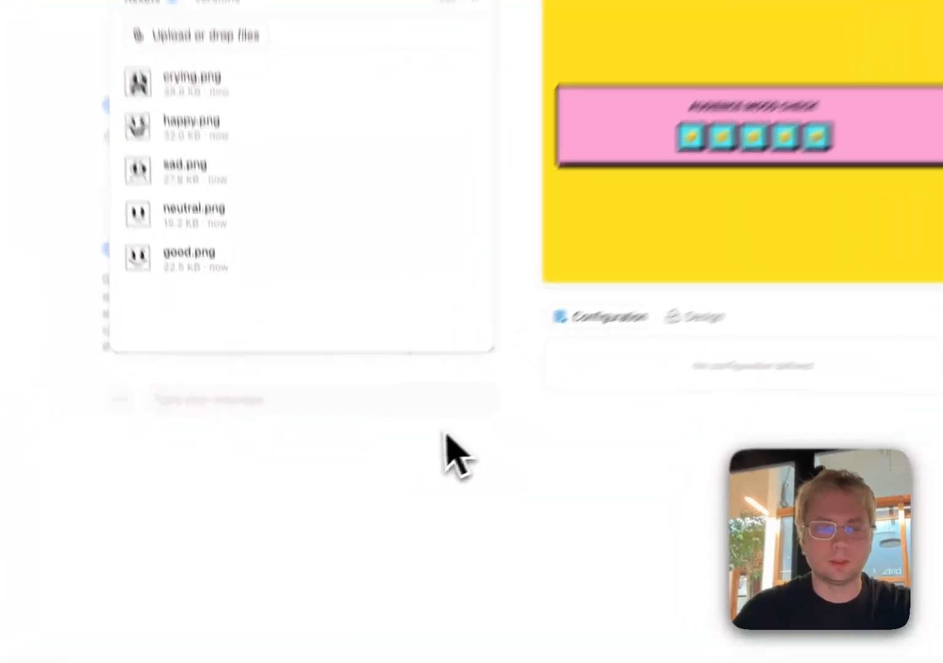
{"action": "left_click", "coordinate": [405, 445]}
- Send the AI the message "Use these images I've uploaded"
{"action": "left_click", "coordinate": [325, 375]}
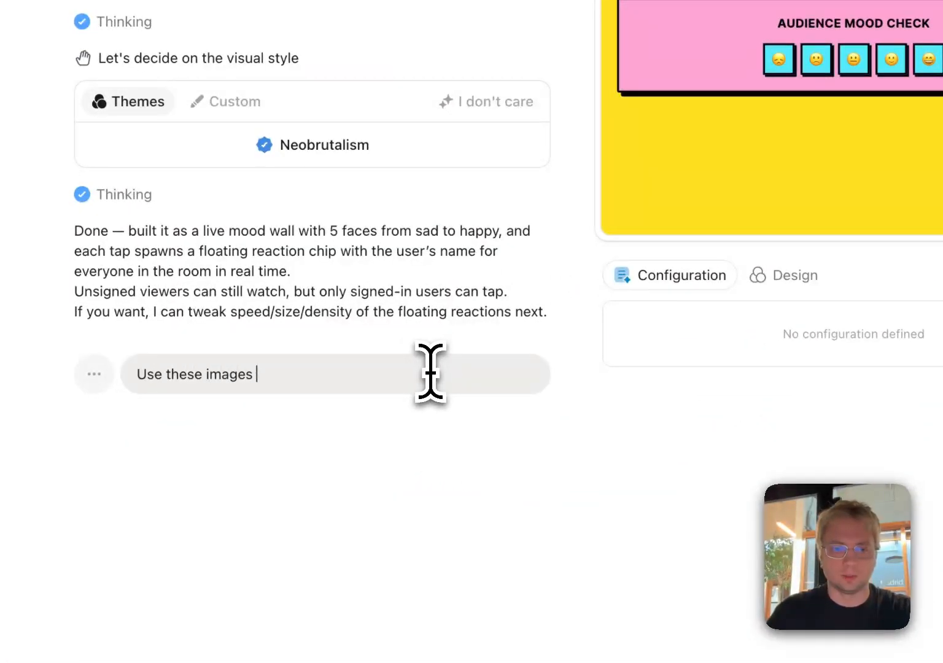
{"action": "type", "text": "Use these images I've uploaded"}
{"action": "key", "text": "Return"}
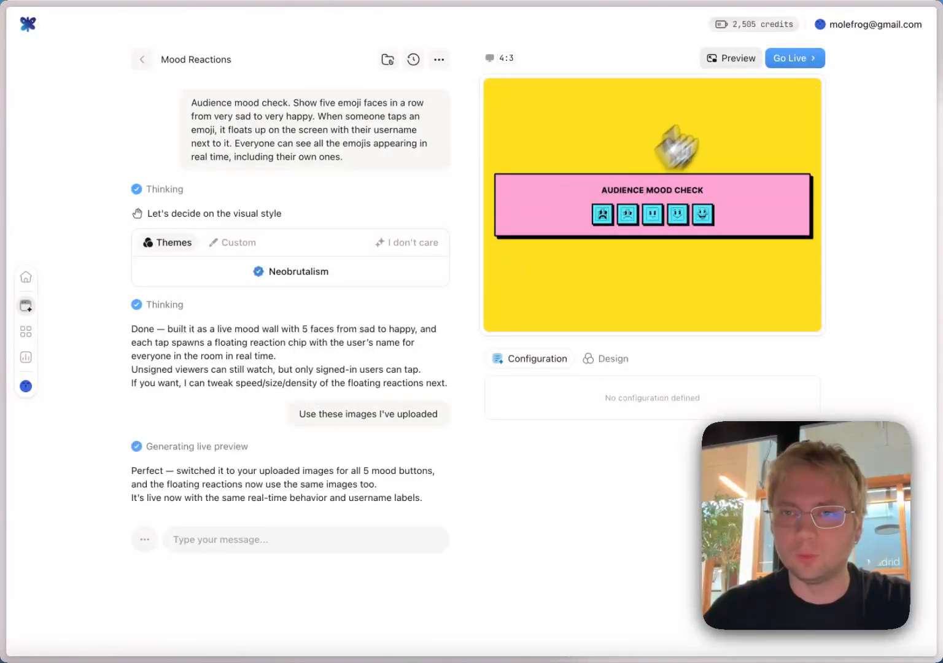
- Preview the updated widget in the Single view, react with each of the five image faces, and close the preview
{"action": "left_click", "coordinate": [742, 60]}
{"action": "left_click", "coordinate": [357, 52]}
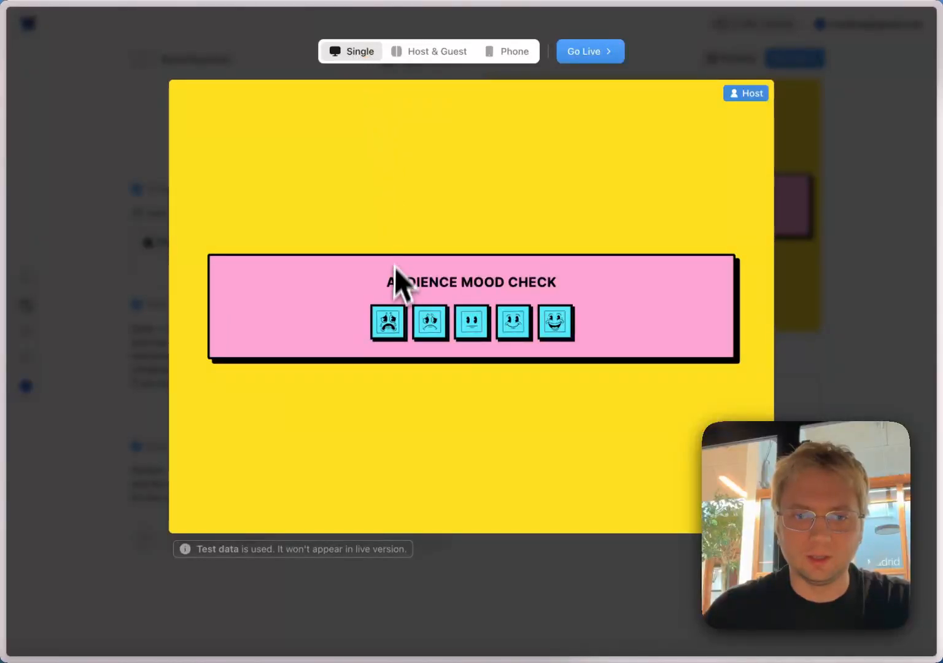
{"action": "left_click", "coordinate": [397, 321]}
{"action": "left_click", "coordinate": [431, 324]}
{"action": "left_click", "coordinate": [471, 325]}
{"action": "left_click", "coordinate": [505, 330]}
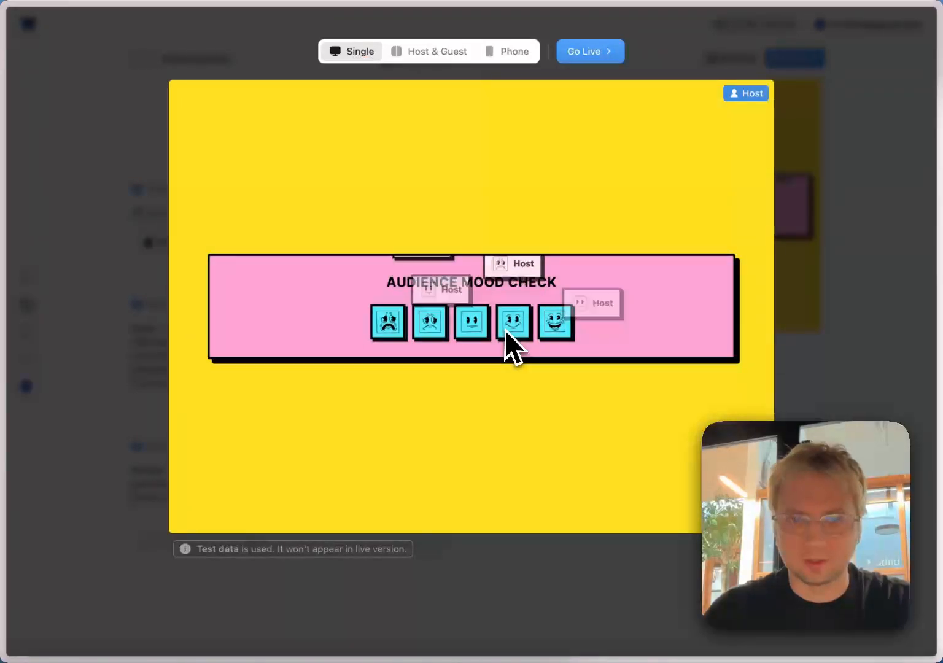
{"action": "left_click", "coordinate": [567, 329]}
{"action": "left_click", "coordinate": [819, 331]}
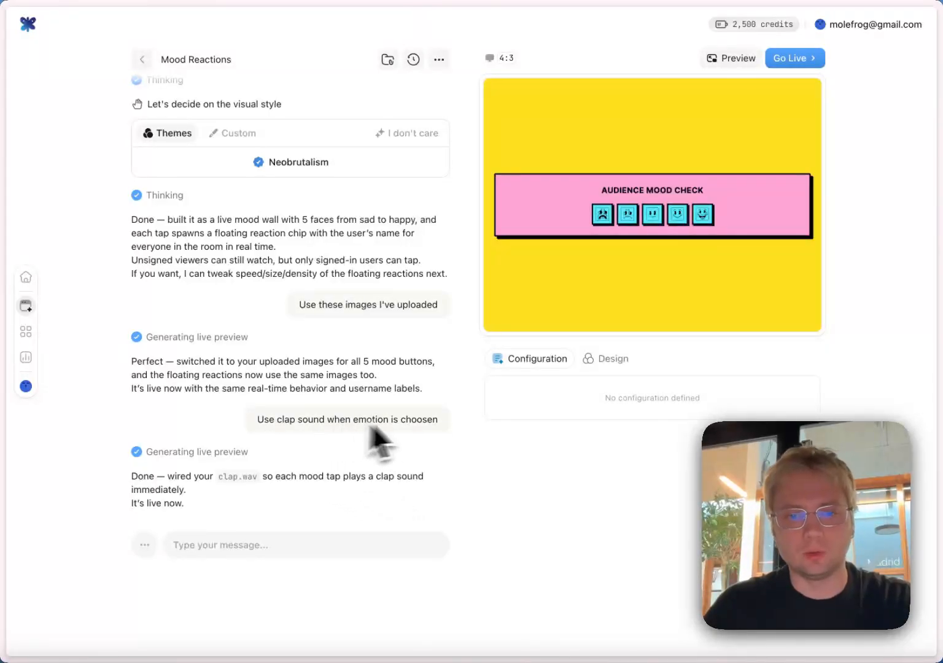
- Check the widget's assets and test the clap sound by reacting with several mood faces in the preview
{"action": "left_click", "coordinate": [388, 58]}
{"action": "left_click", "coordinate": [374, 459]}
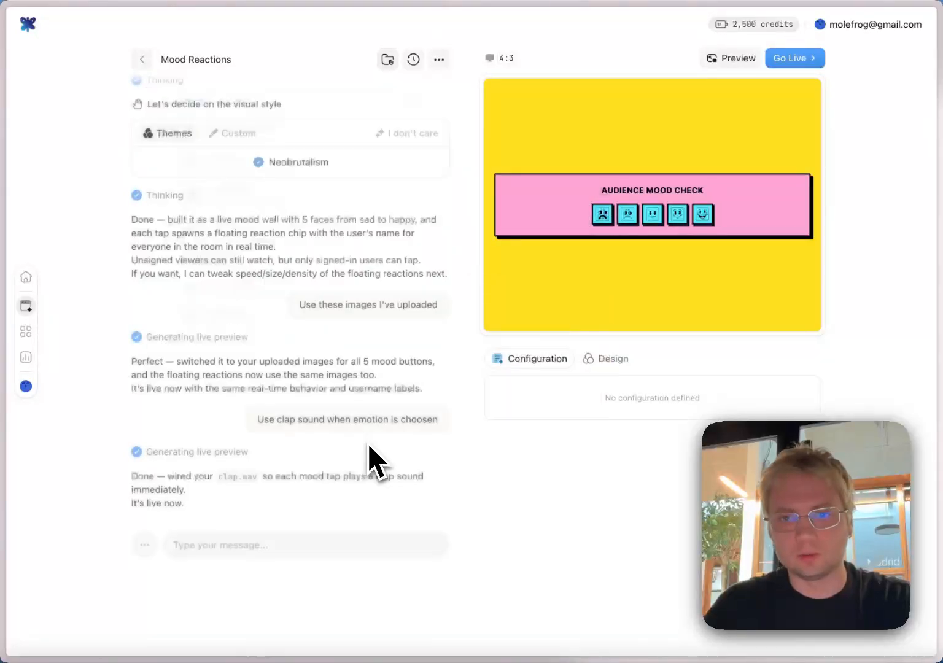
{"action": "left_click", "coordinate": [734, 59]}
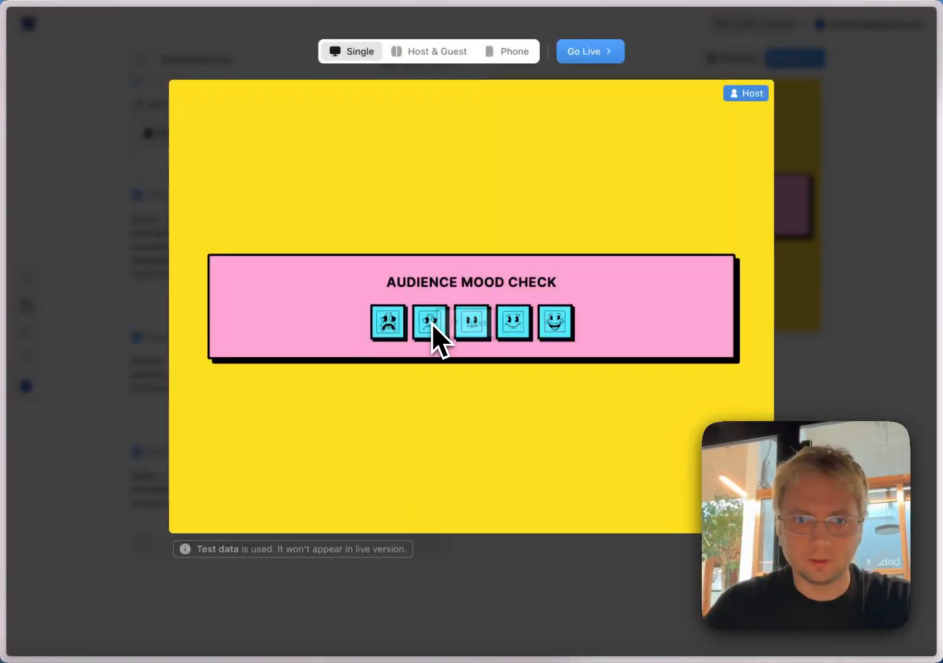
{"action": "left_click", "coordinate": [432, 324]}
{"action": "left_click", "coordinate": [432, 324]}
{"action": "left_click", "coordinate": [472, 337]}
{"action": "left_click", "coordinate": [471, 336]}
{"action": "left_click", "coordinate": [505, 330]}
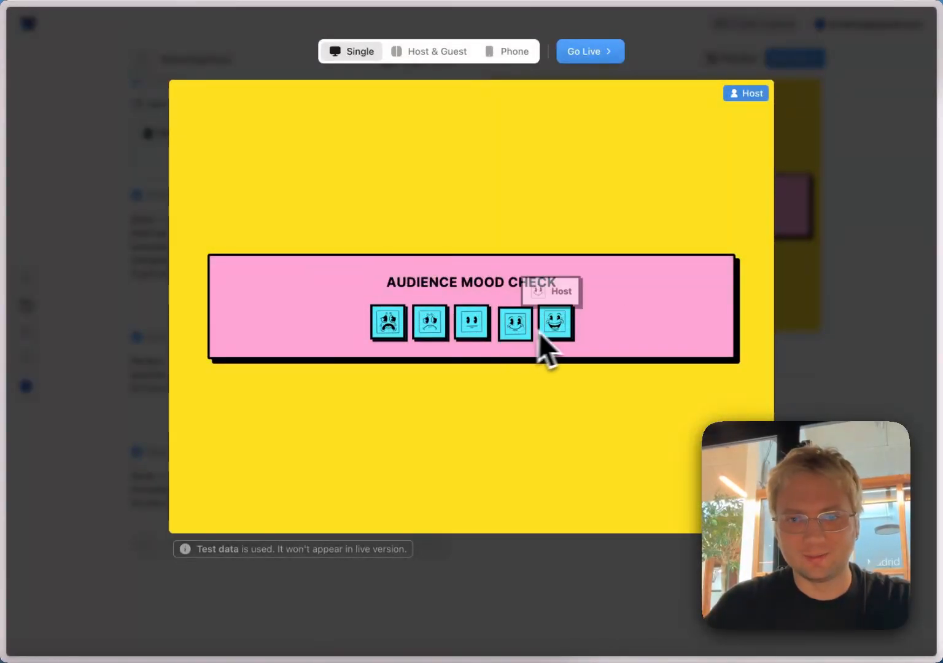
{"action": "left_click", "coordinate": [565, 329]}
{"action": "left_click", "coordinate": [802, 362]}
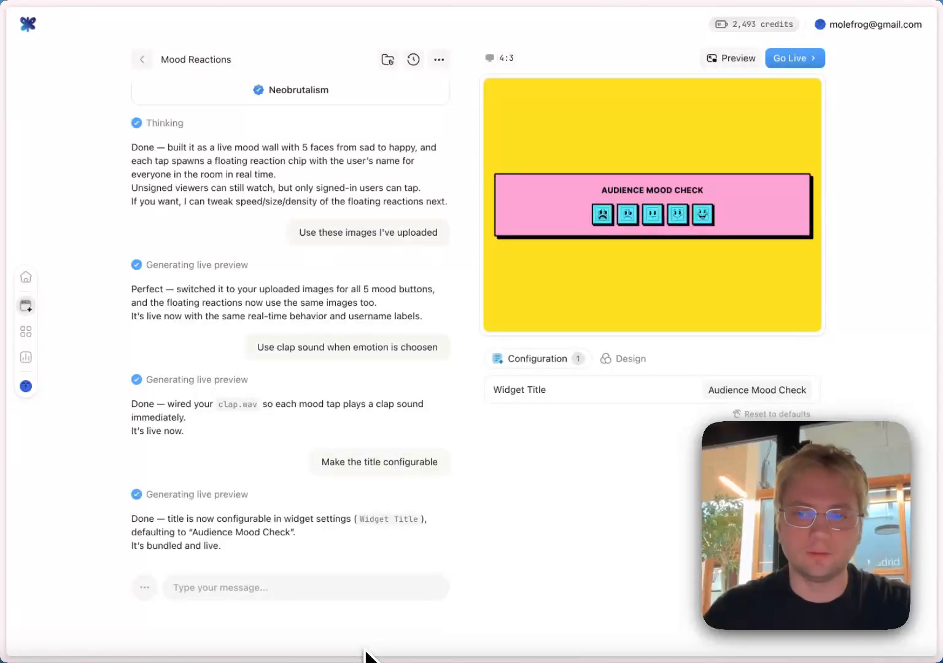
- Set the Widget Title to "How do you feel?"
{"action": "scroll", "coordinate": [305, 463], "scroll_direction": "down", "scroll_amount": 2}
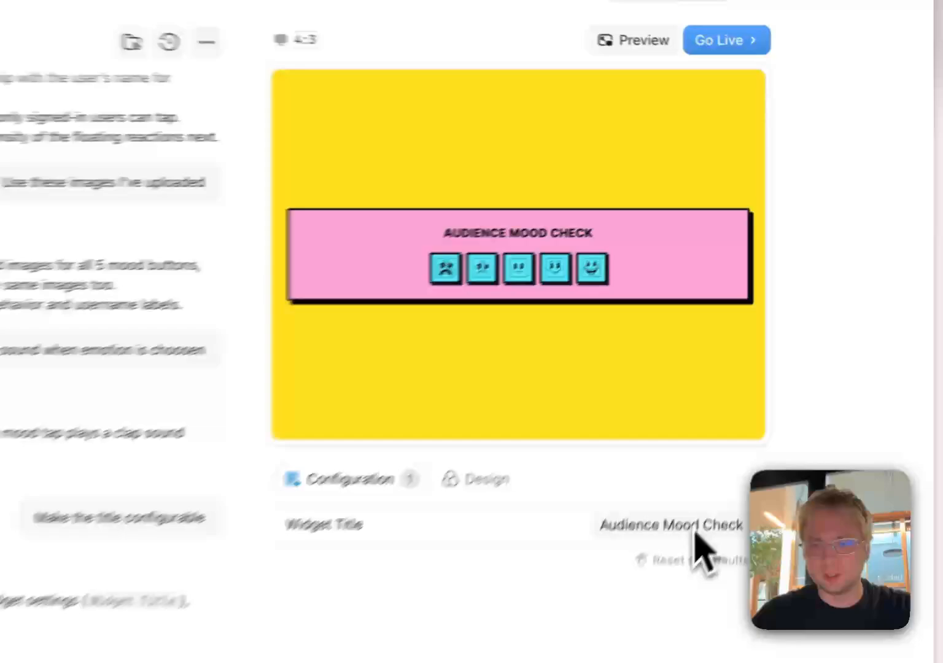
{"action": "double_click", "coordinate": [788, 389]}
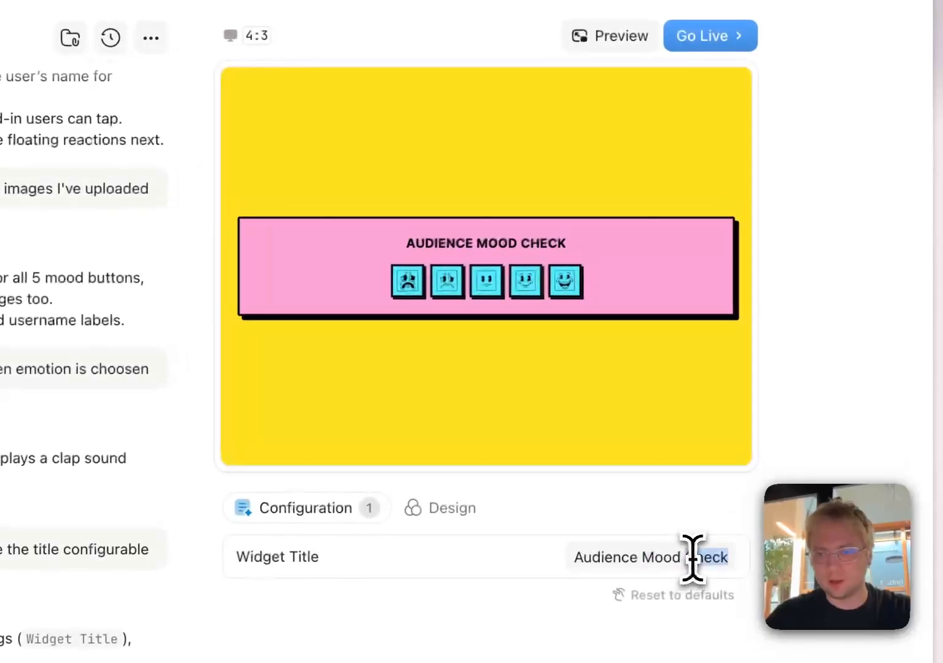
{"action": "key", "text": "BackSpace"}
{"action": "key", "text": "BackSpace"}
{"action": "key", "text": "BackSpace"}
{"action": "key", "text": "BackSpace"}
{"action": "key", "text": "BackSpace"}
{"action": "key", "text": "BackSpace"}
{"action": "key", "text": "BackSpace"}
{"action": "key", "text": "BackSpace"}
{"action": "key", "text": "BackSpace"}
{"action": "key", "text": "BackSpace"}
{"action": "key", "text": "BackSpace"}
{"action": "key", "text": "BackSpace"}
{"action": "key", "text": "BackSpace"}
{"action": "key", "text": "BackSpace"}
{"action": "key", "text": "BackSpace"}
{"action": "key", "text": "BackSpace"}
{"action": "key", "text": "BackSpace"}
{"action": "key", "text": "BackSpace"}
{"action": "key", "text": "BackSpace"}
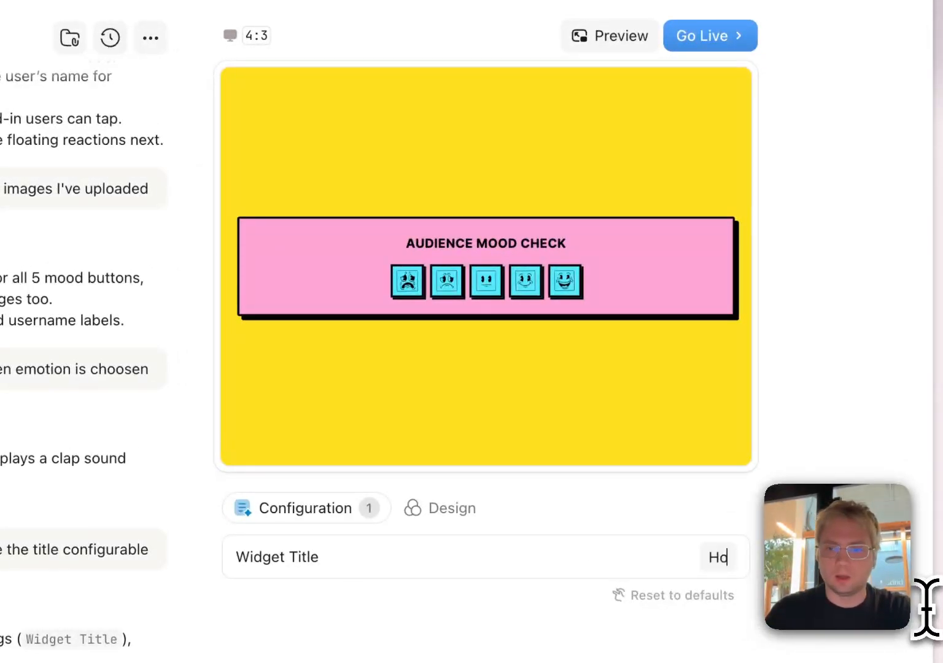
{"action": "type", "text": "How do you feel"}
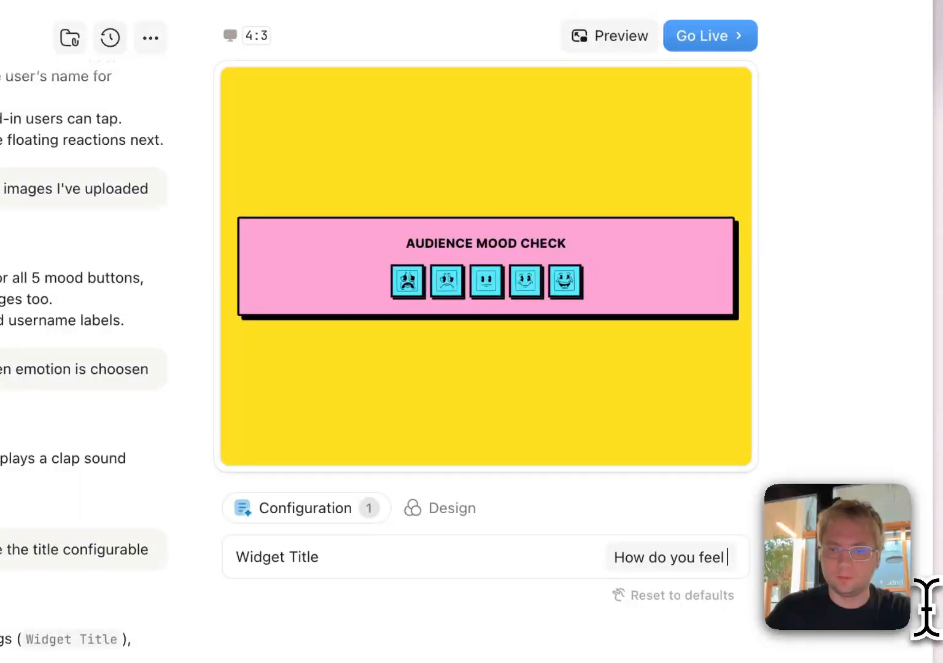
{"action": "type", "text": "?"}
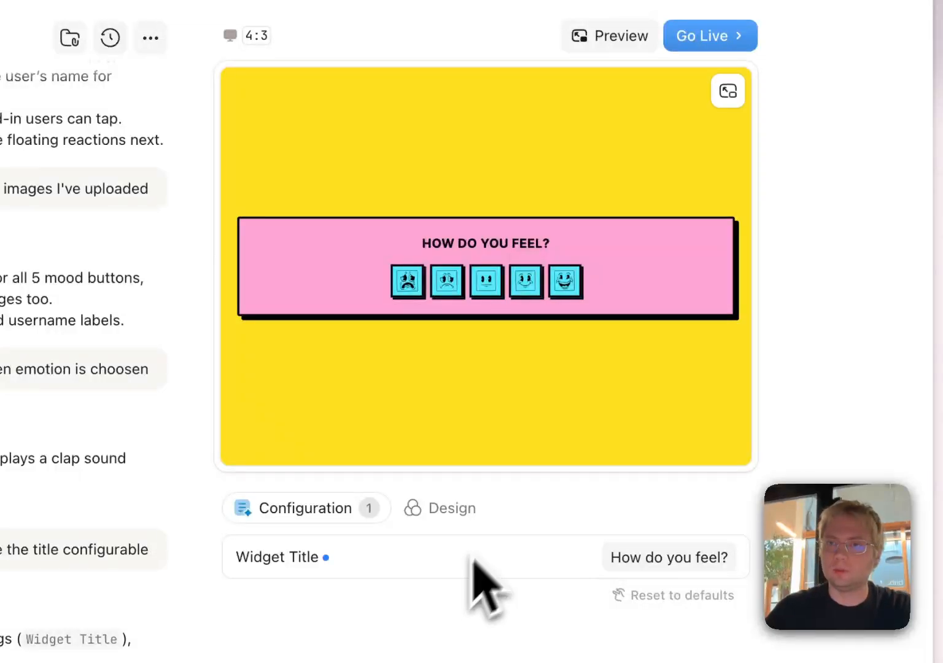
- Go live with just this block as a new event and select the event's link
{"action": "left_click", "coordinate": [736, 40]}
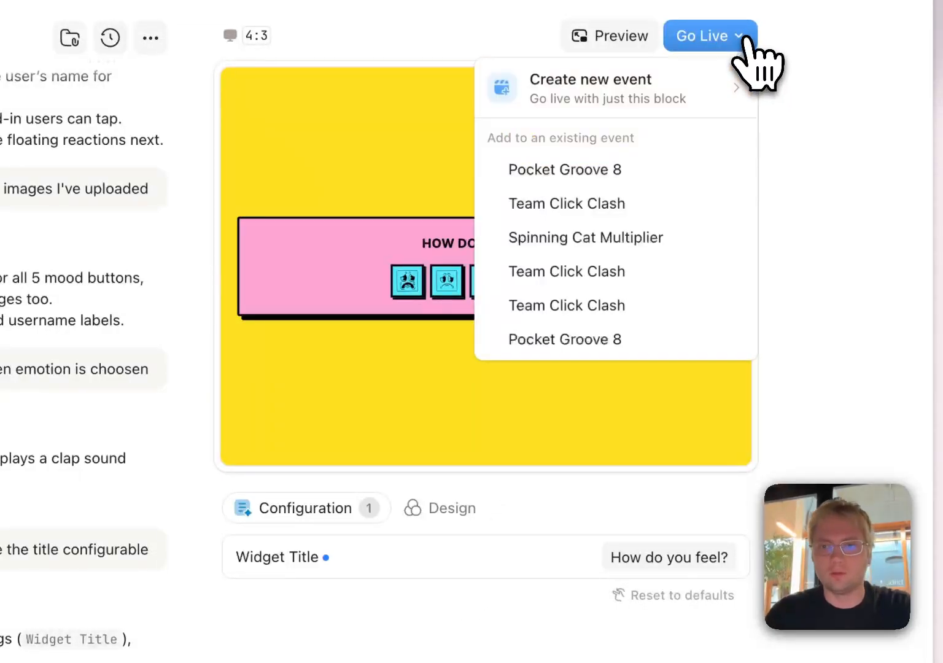
{"action": "left_click", "coordinate": [599, 86]}
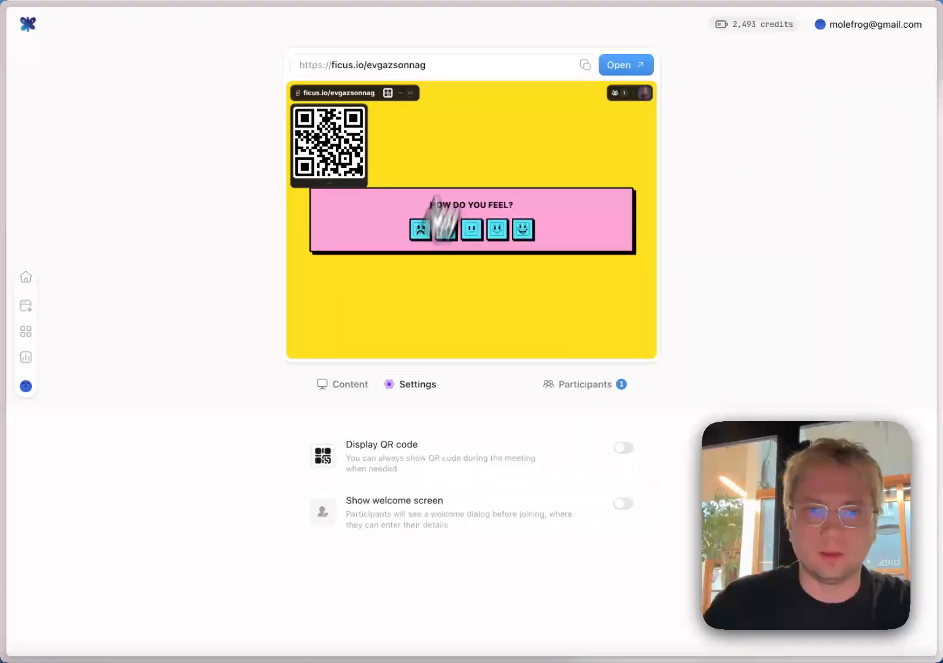
{"action": "triple_click", "coordinate": [424, 65]}
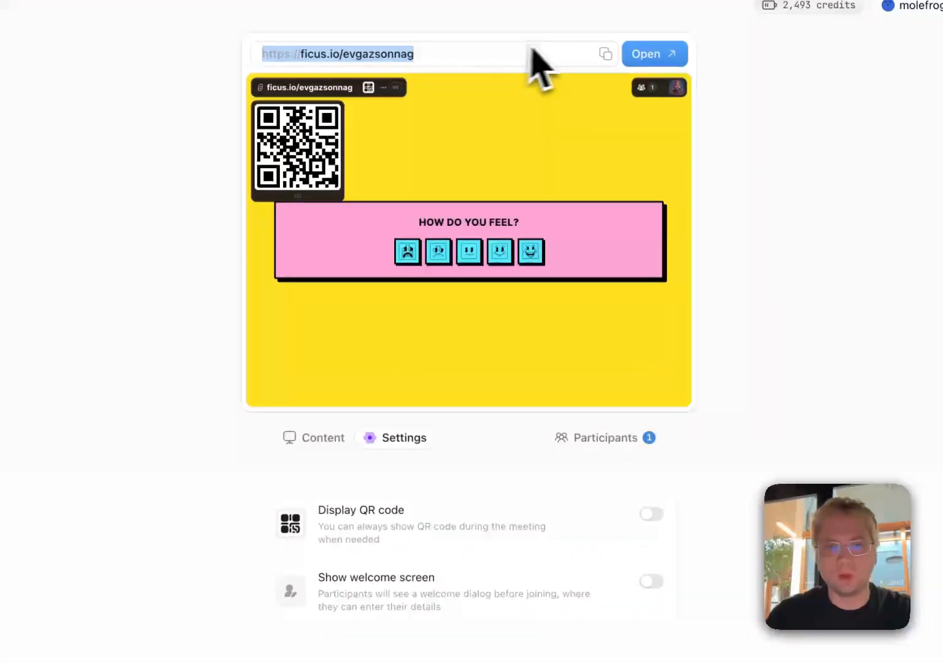
- In the event settings, turn off the QR code display and turn on the welcome screen for participants
{"action": "left_click", "coordinate": [651, 516]}
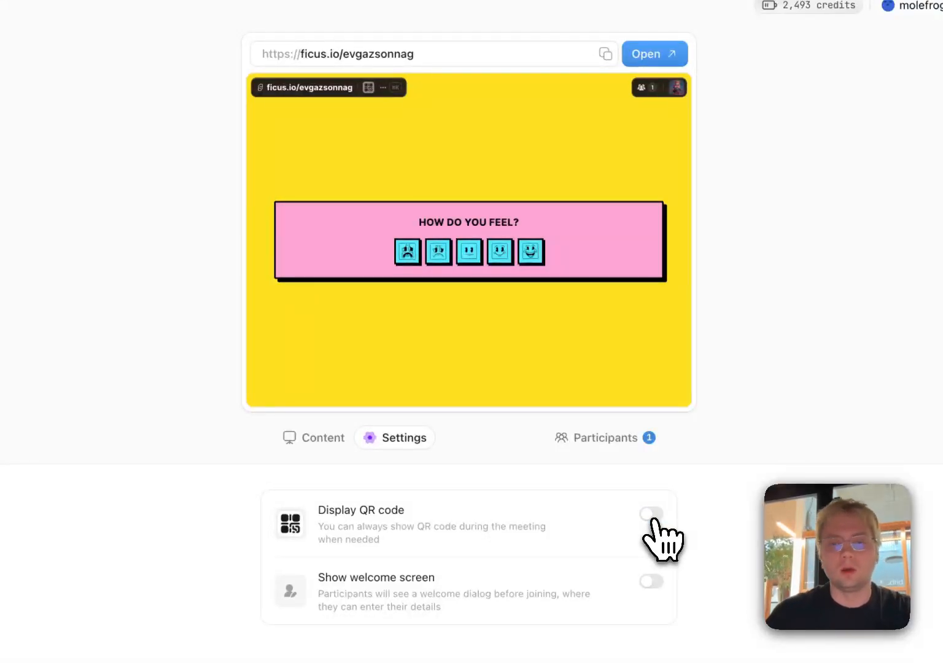
{"action": "left_click", "coordinate": [652, 582]}
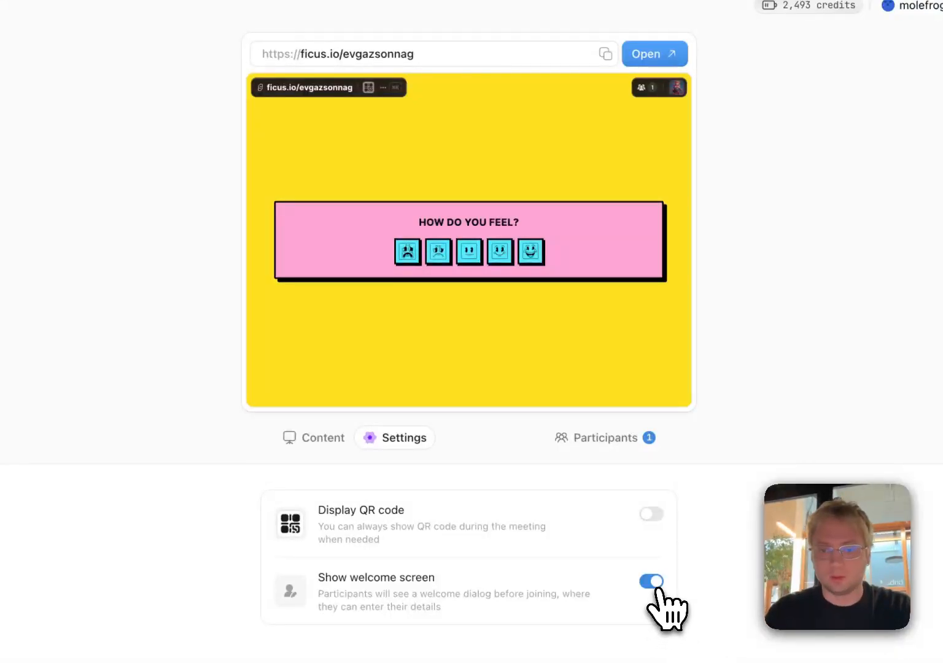
- Add the Spinning Cat Multiplier block as a second slide and try switching between it and the Mood Reactions slide
{"action": "left_click", "coordinate": [314, 437]}
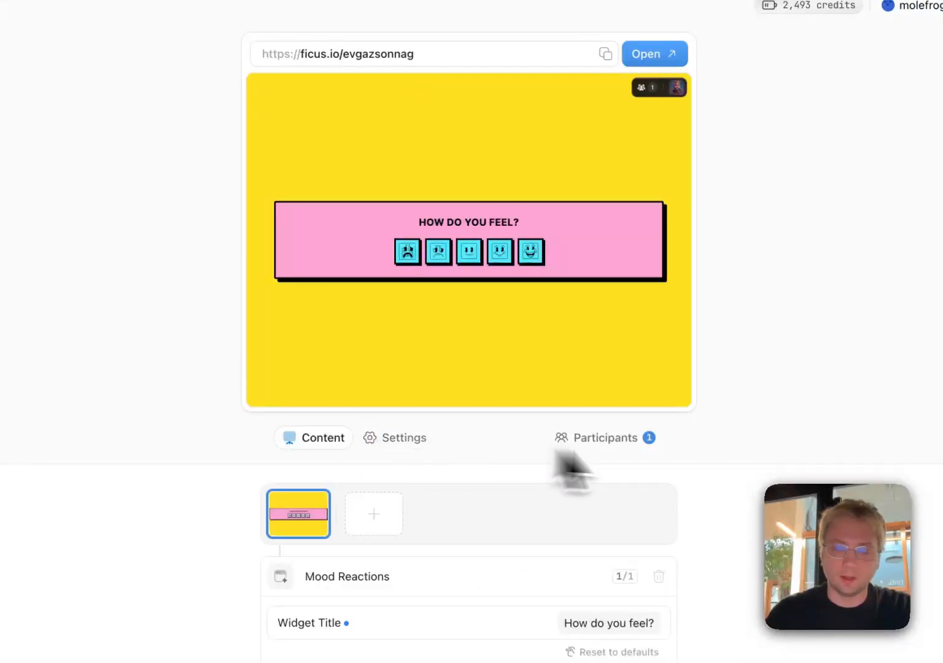
{"action": "left_click", "coordinate": [375, 514]}
{"action": "scroll", "coordinate": [452, 331], "scroll_direction": "down", "scroll_amount": 10}
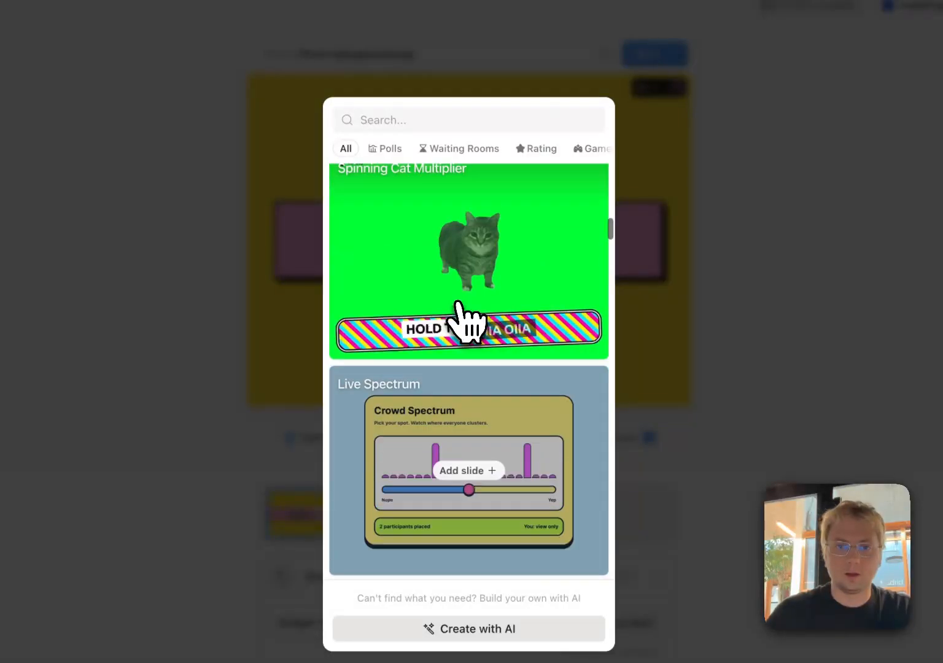
{"action": "left_click", "coordinate": [460, 317]}
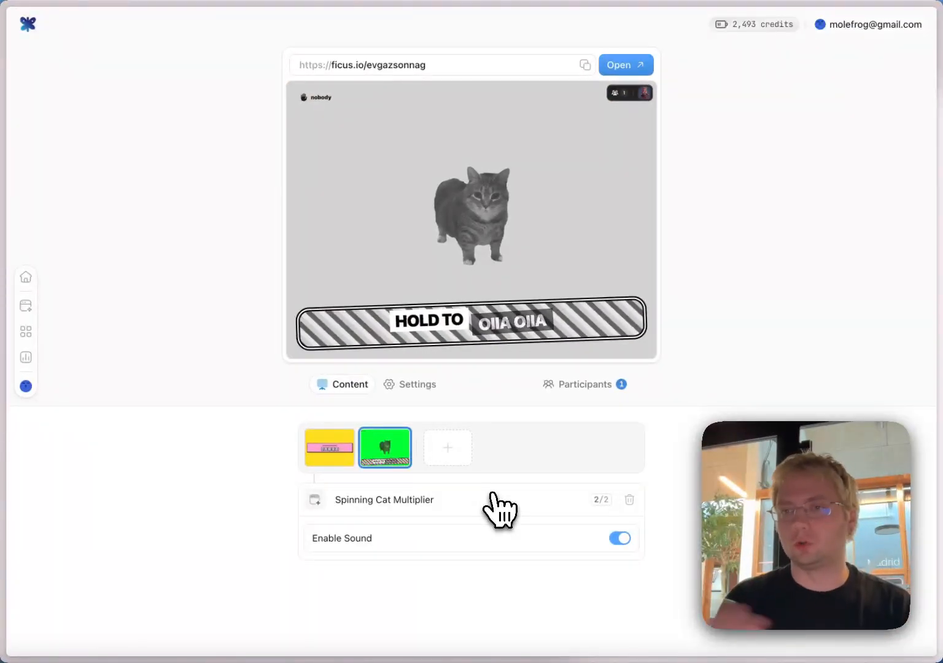
{"action": "left_click", "coordinate": [344, 451]}
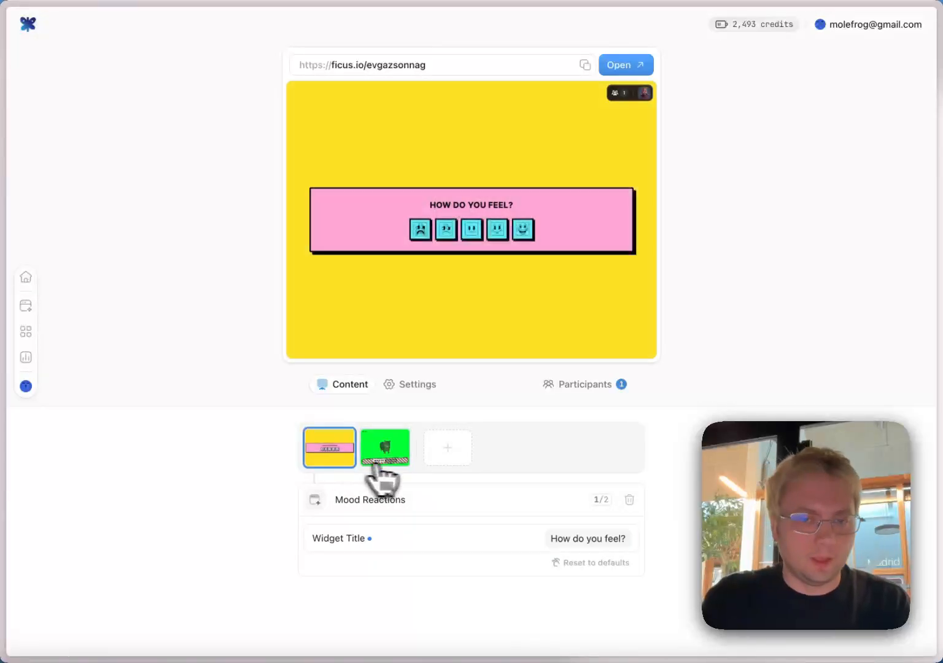
{"action": "left_click", "coordinate": [376, 461]}
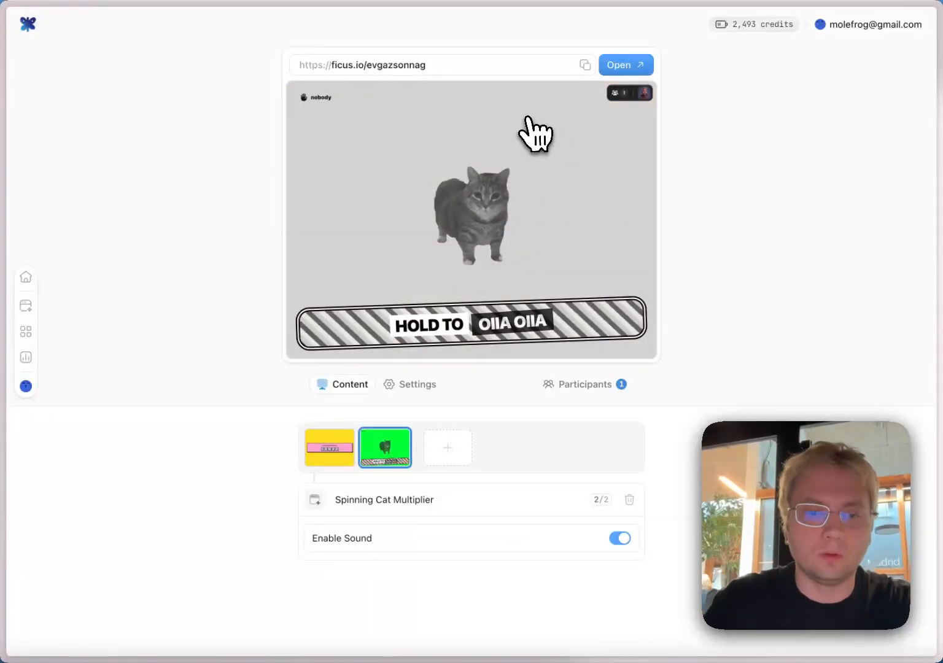
- Copy the event's link and open the event's live page
{"action": "left_click", "coordinate": [583, 65]}
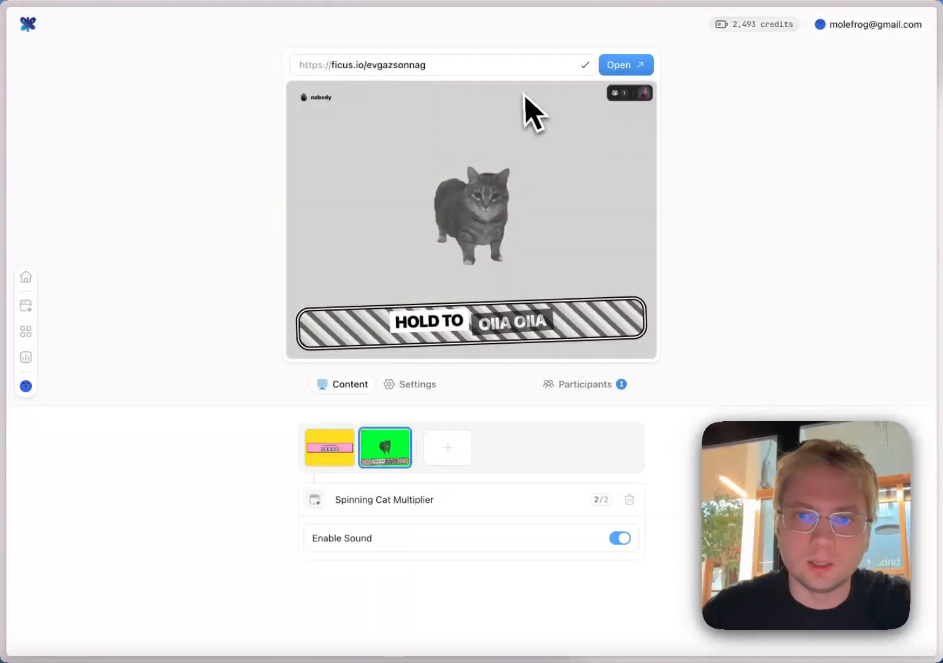
{"action": "left_click", "coordinate": [645, 65]}
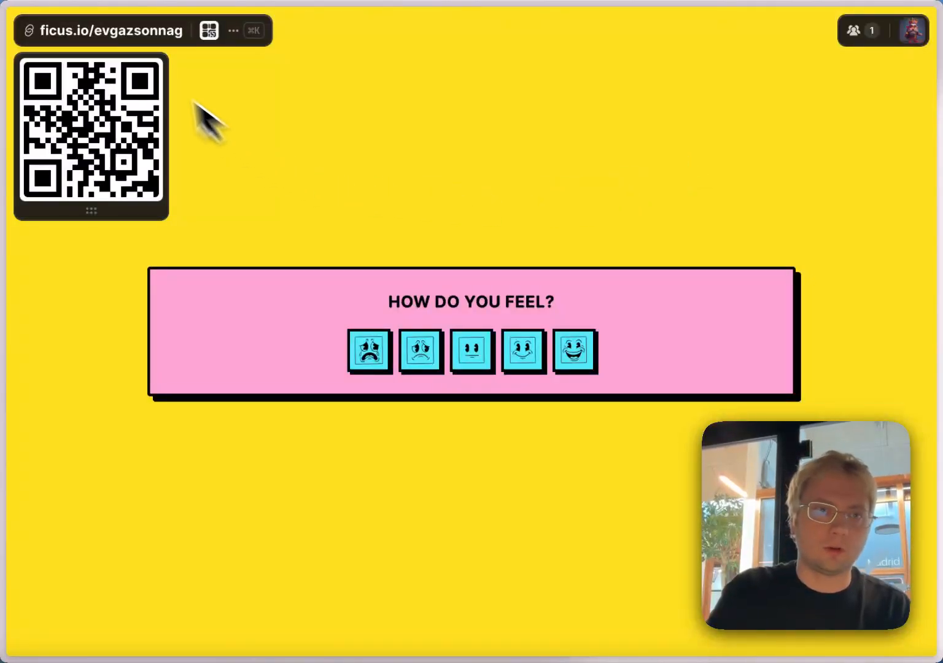
{"action": "left_click", "coordinate": [118, 35]}
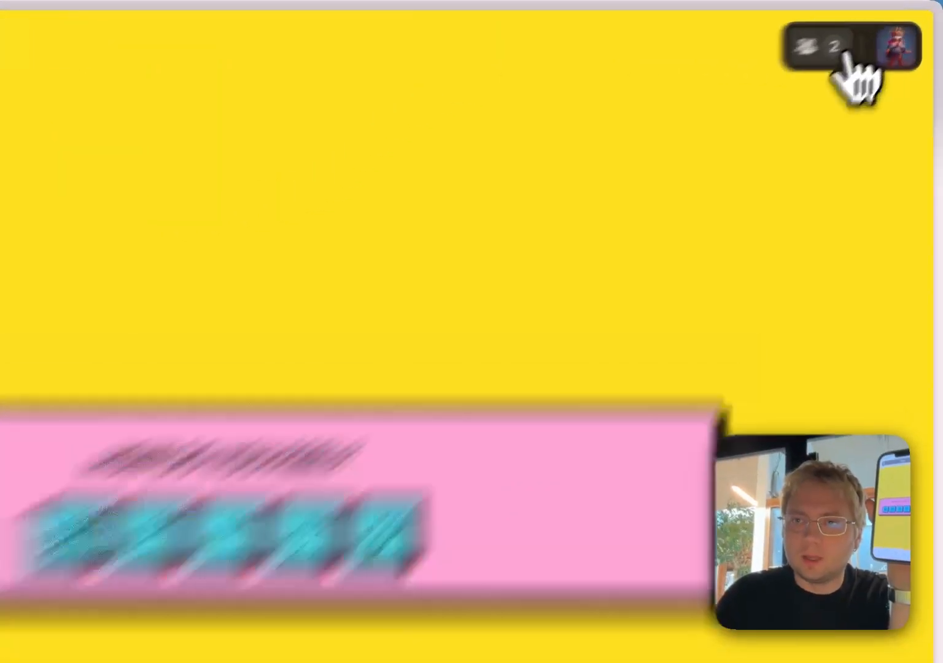
- Show the list of people in the live event and generate a new AI avatar for the host described as "king"
{"action": "left_click", "coordinate": [871, 32]}
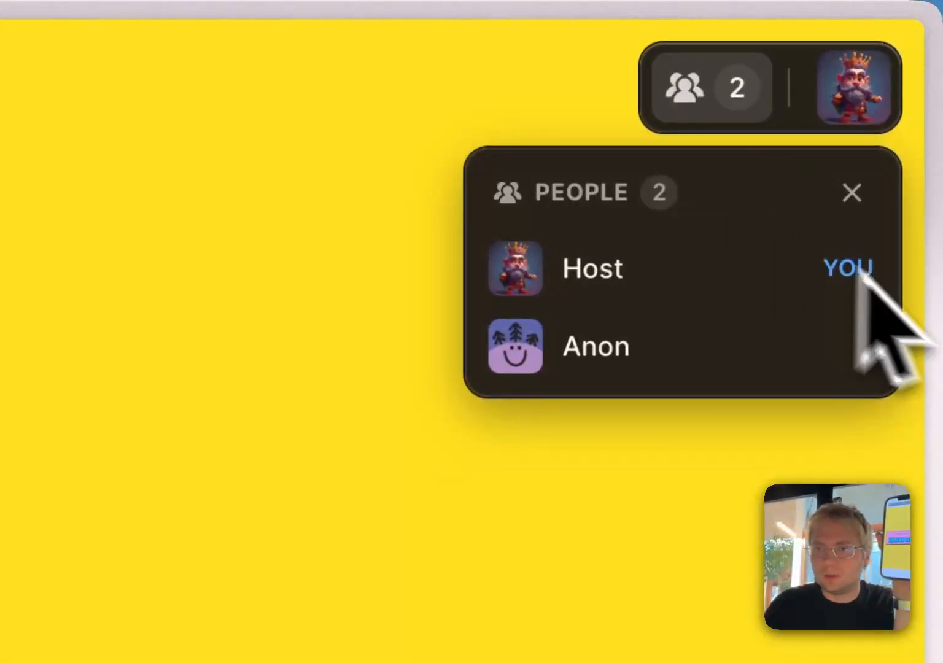
{"action": "left_click", "coordinate": [853, 101]}
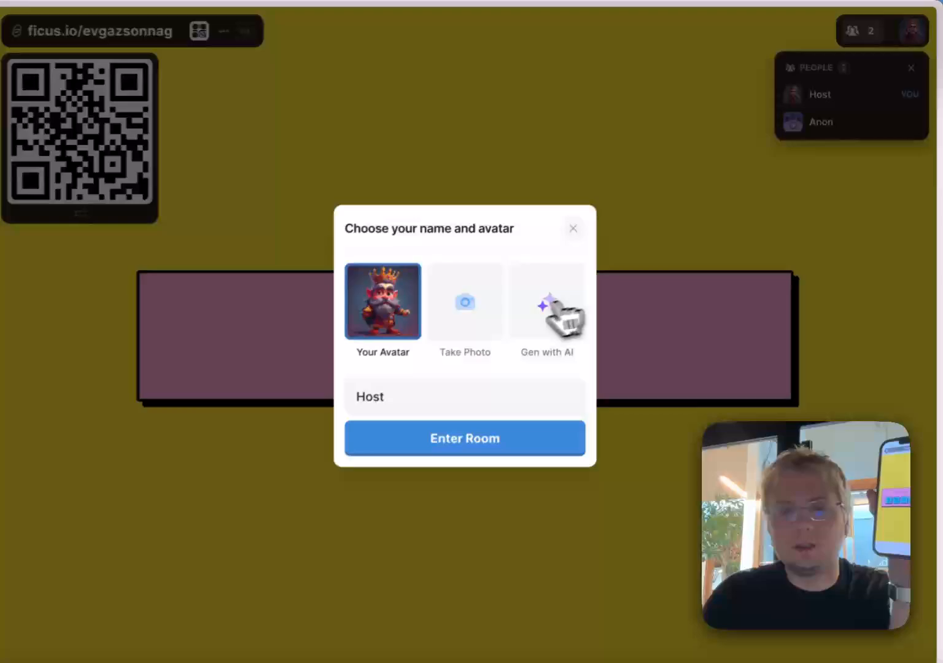
{"action": "left_click", "coordinate": [553, 304]}
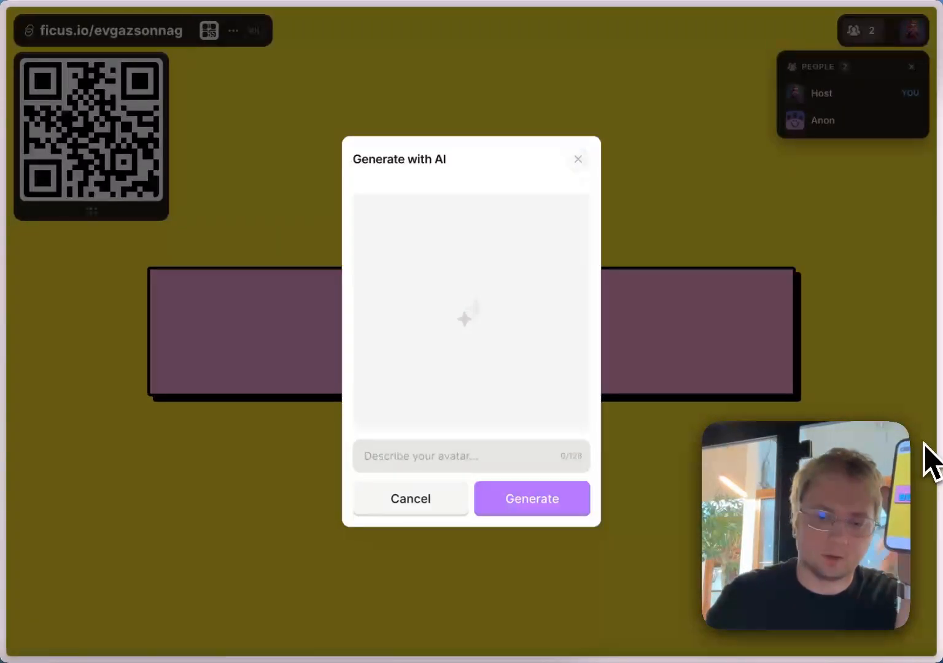
{"action": "type", "text": "king"}
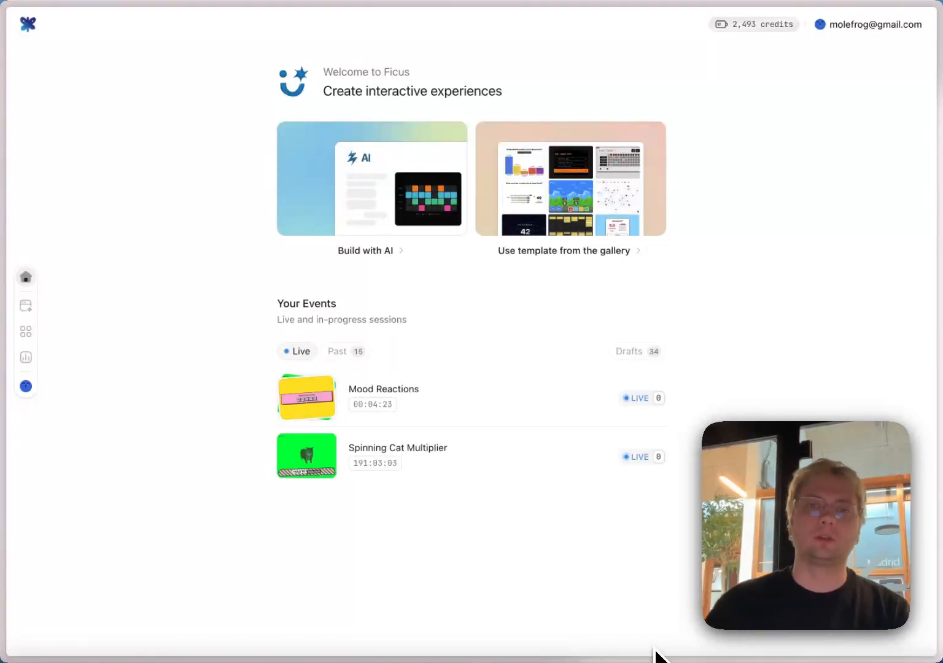
- Browse the template gallery, preview the One Pixel Pegboard block, and close its preview
{"action": "left_click", "coordinate": [613, 215]}
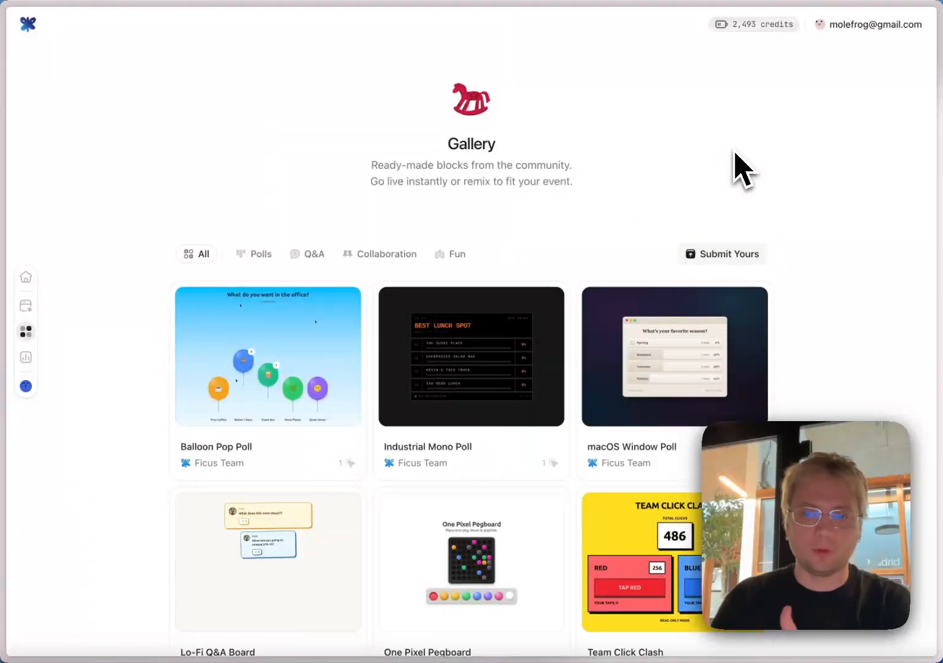
{"action": "scroll", "coordinate": [736, 154], "scroll_direction": "down", "scroll_amount": 5}
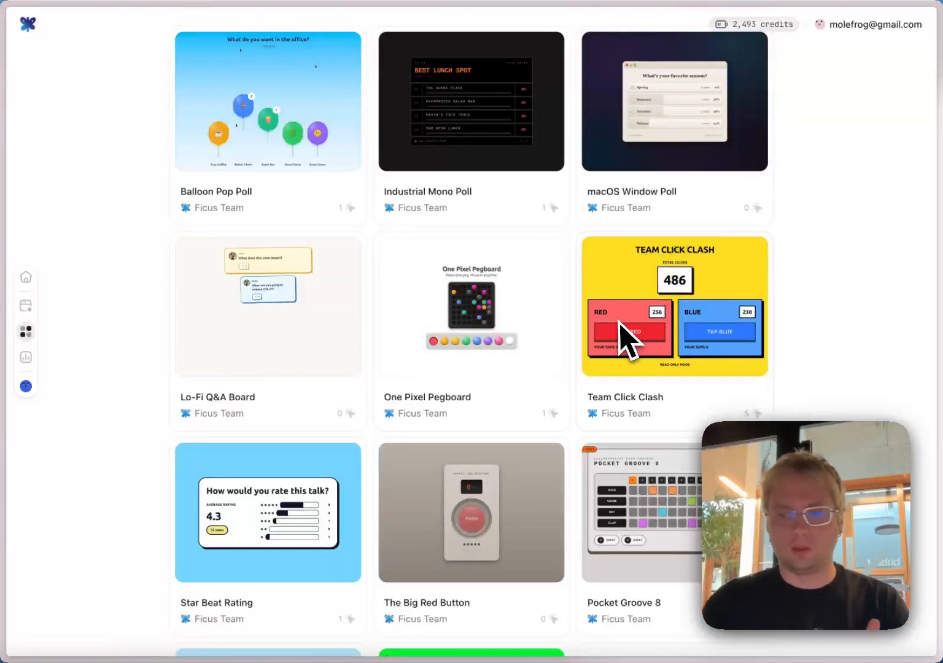
{"action": "left_click", "coordinate": [464, 304]}
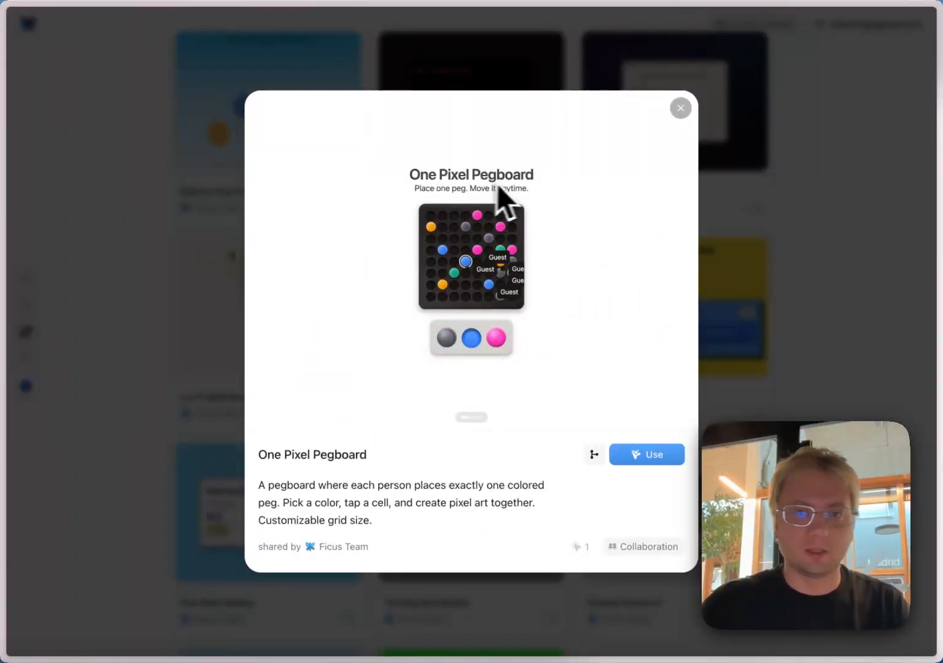
{"action": "left_click", "coordinate": [719, 212]}
- Add the Team Click Clash block from the gallery to the existing Mood Reactions event
{"action": "left_click", "coordinate": [737, 317]}
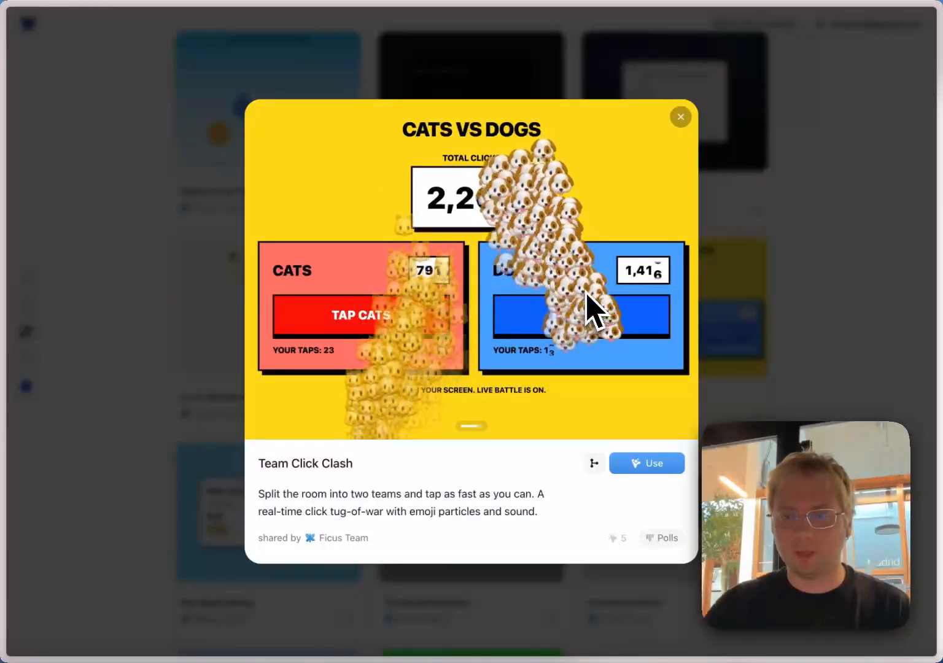
{"action": "left_click", "coordinate": [644, 463]}
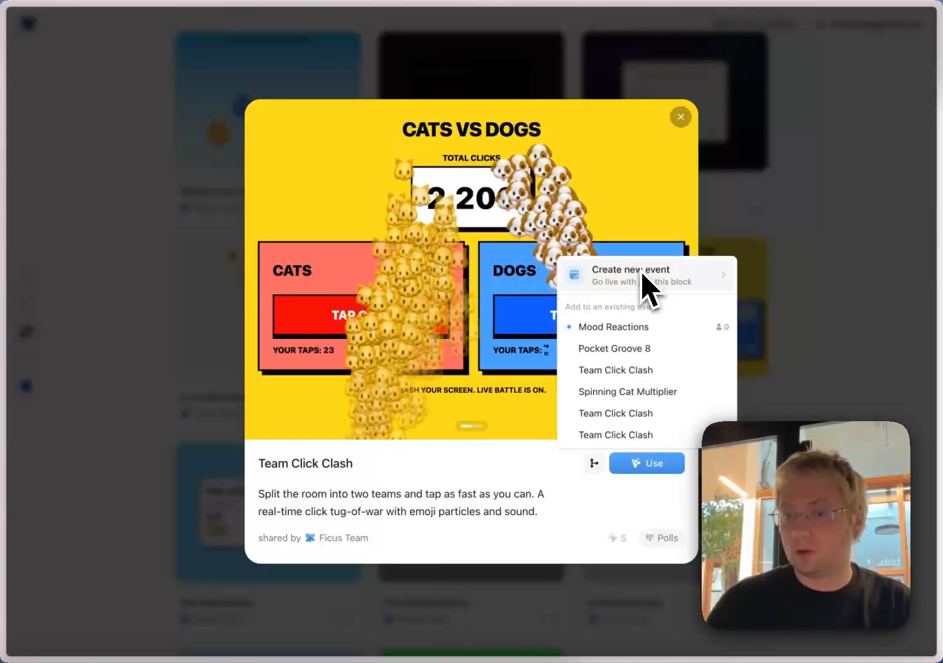
{"action": "mouse_move", "coordinate": [652, 330]}
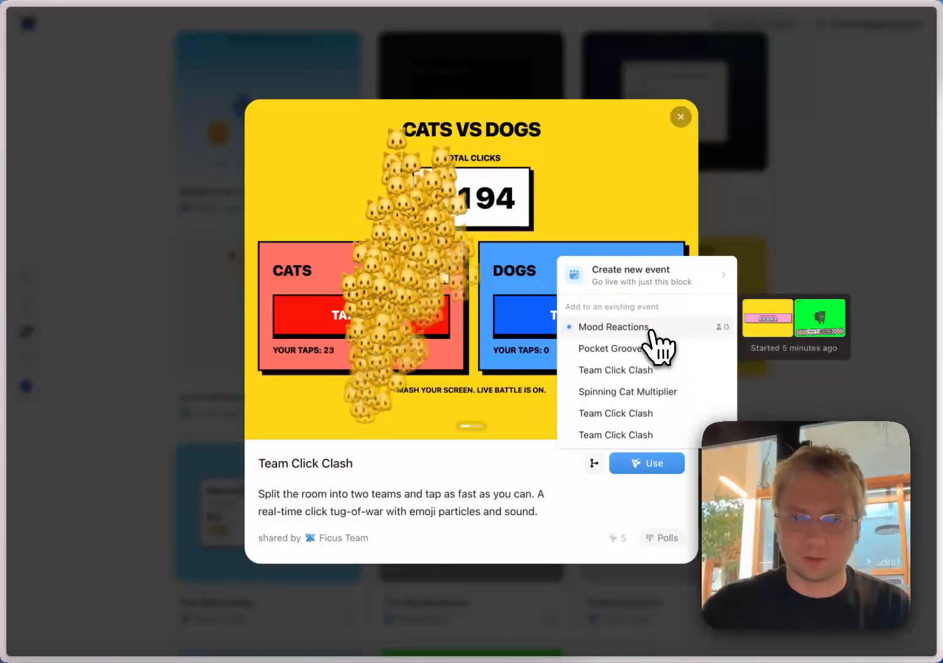
{"action": "left_click", "coordinate": [652, 331]}
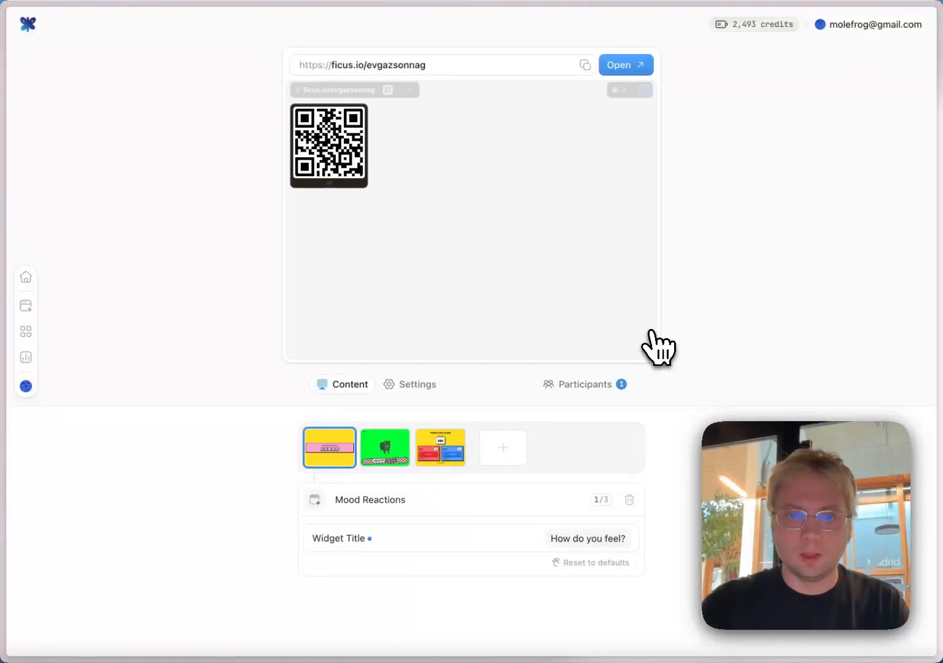
- Set the Header Text of the Team Click Clash slide to "RED OR BLUE?"
{"action": "left_click", "coordinate": [431, 453]}
{"action": "scroll", "coordinate": [491, 418], "scroll_direction": "down", "scroll_amount": 3}
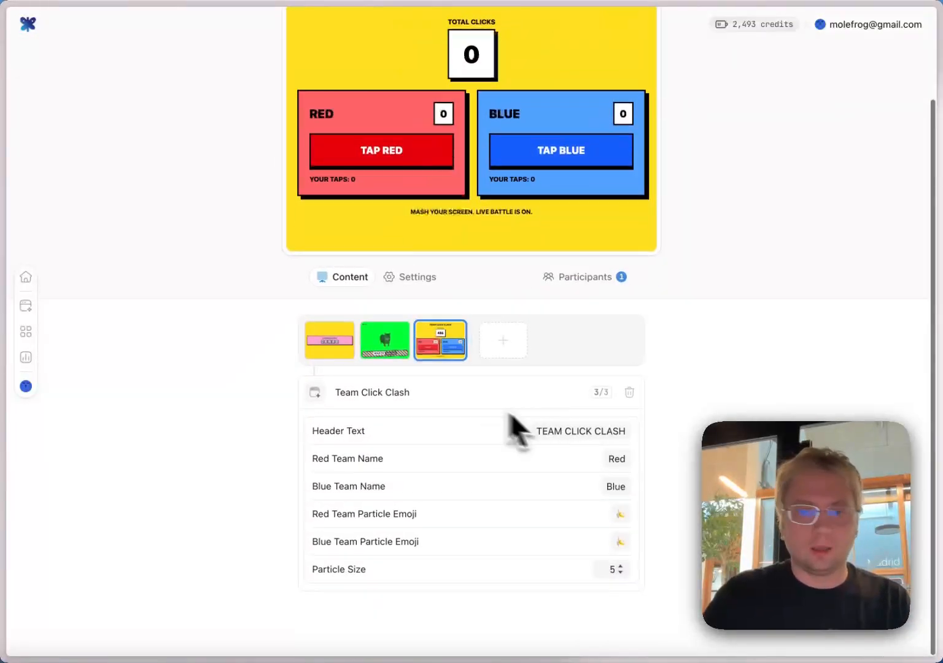
{"action": "left_click", "coordinate": [575, 432]}
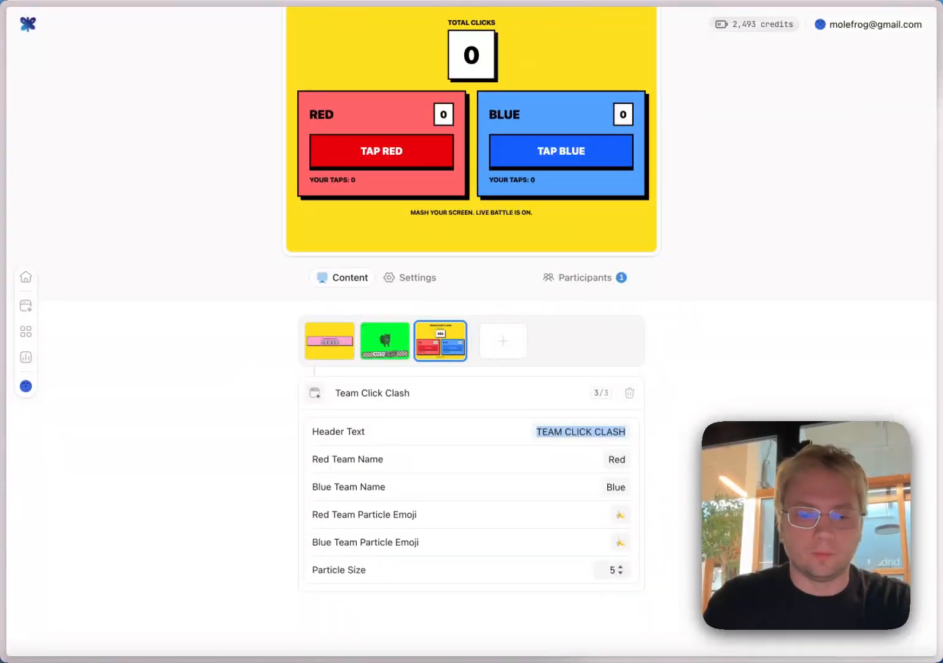
{"action": "type", "text": "RED OR"}
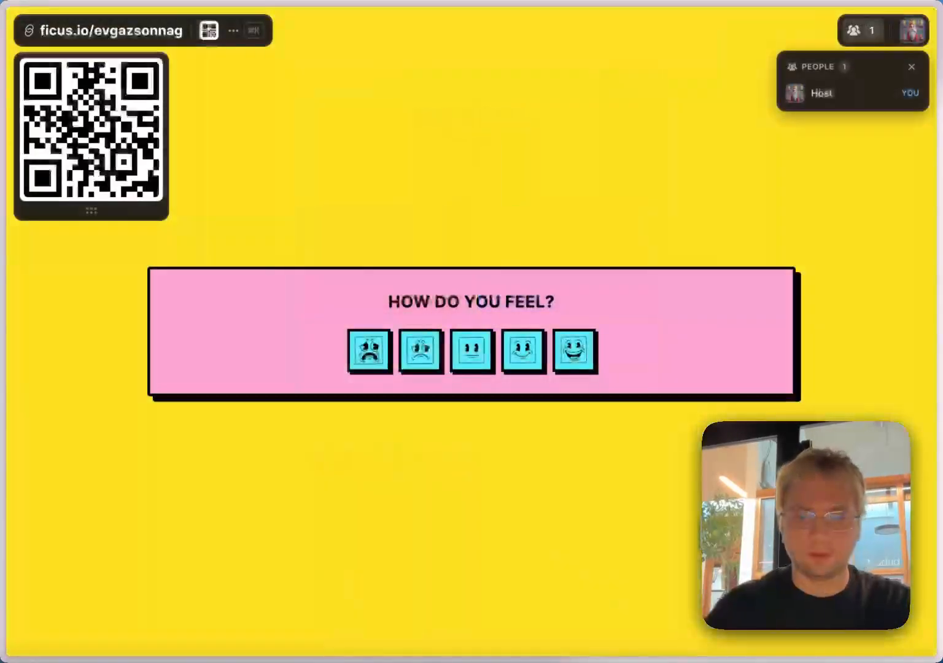
- Advance the live event to the Team Click Clash slide, tap red six times and blue five times, and close the people list
{"action": "key", "text": "Right"}
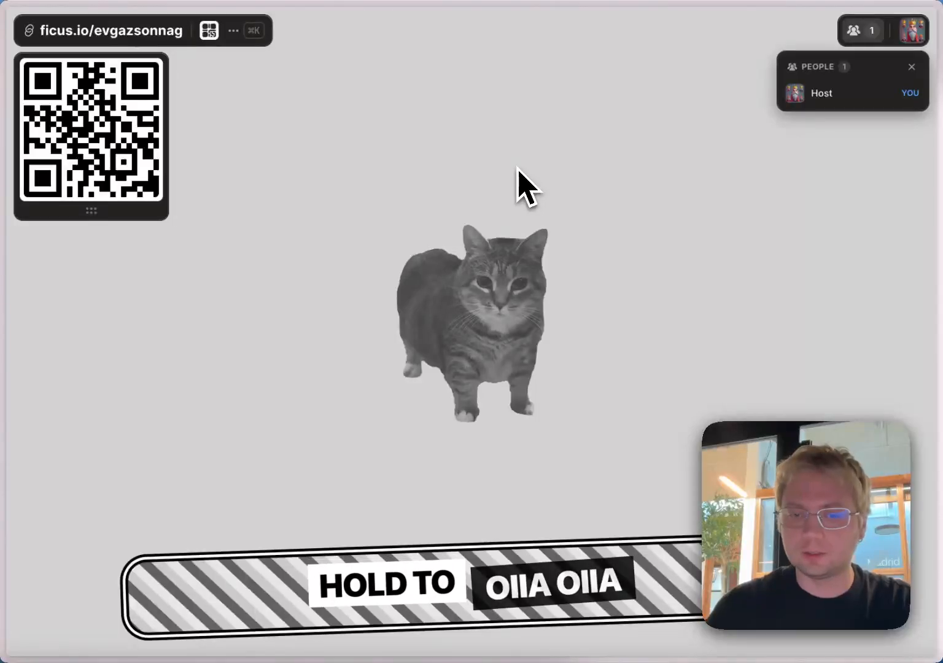
{"action": "key", "text": "Right"}
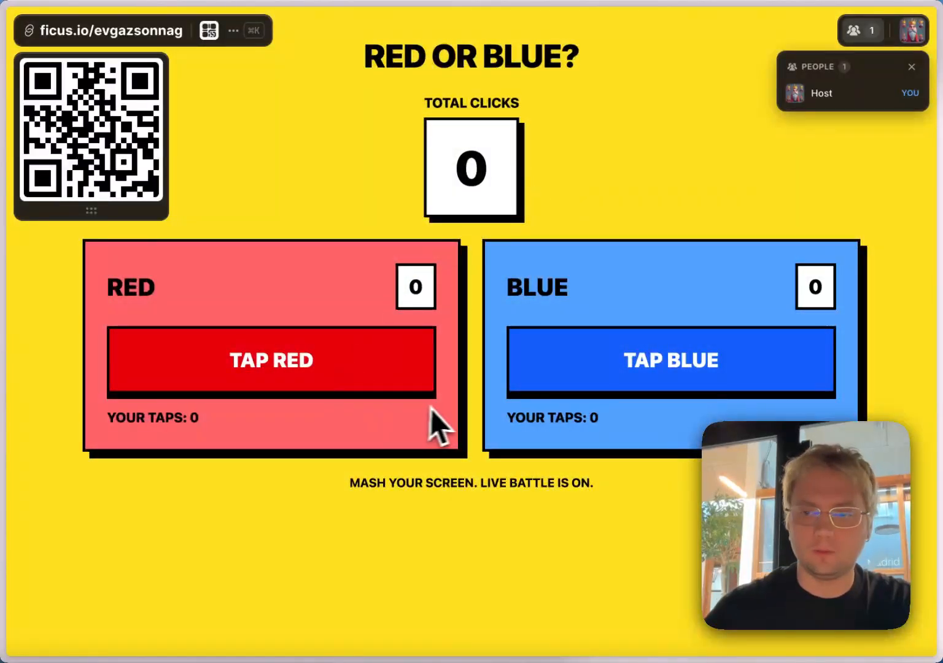
{"action": "left_click", "coordinate": [302, 352]}
{"action": "double_click", "coordinate": [302, 352]}
{"action": "double_click", "coordinate": [301, 352]}
{"action": "left_click", "coordinate": [302, 352]}
{"action": "double_click", "coordinate": [725, 376]}
{"action": "double_click", "coordinate": [725, 376]}
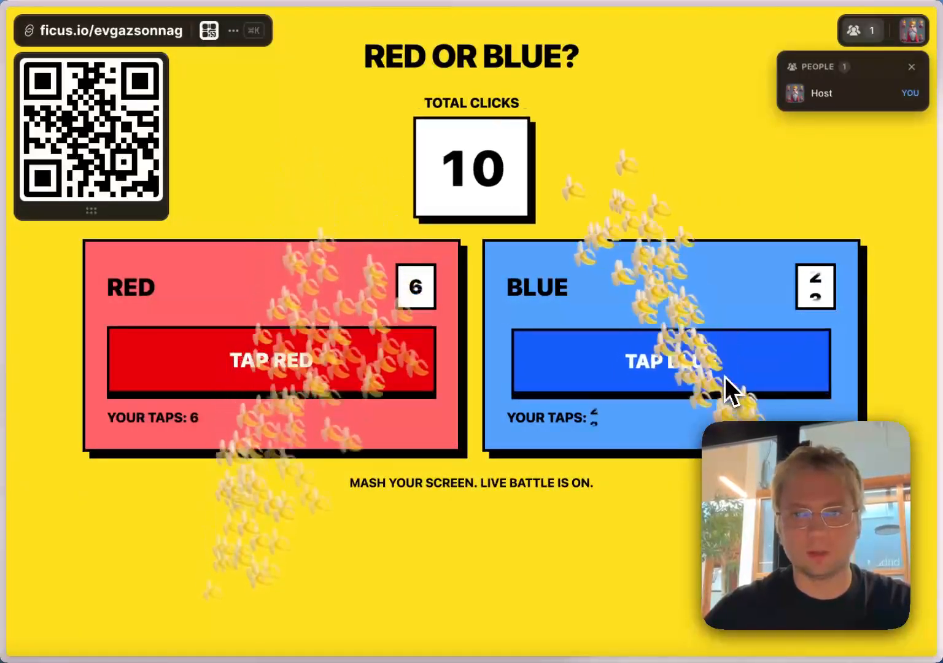
{"action": "left_click", "coordinate": [724, 376]}
{"action": "left_click", "coordinate": [911, 67]}
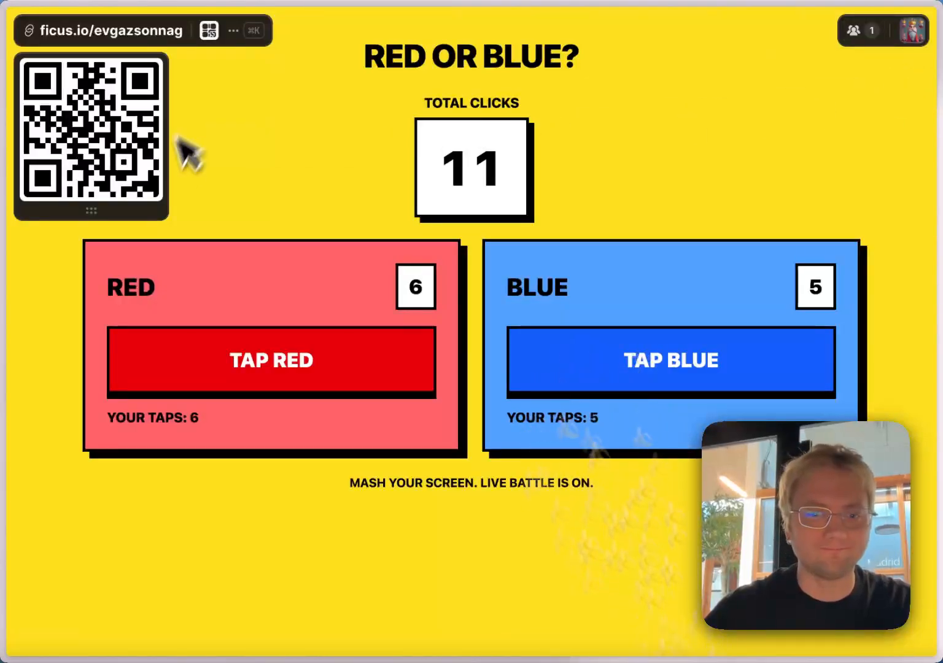